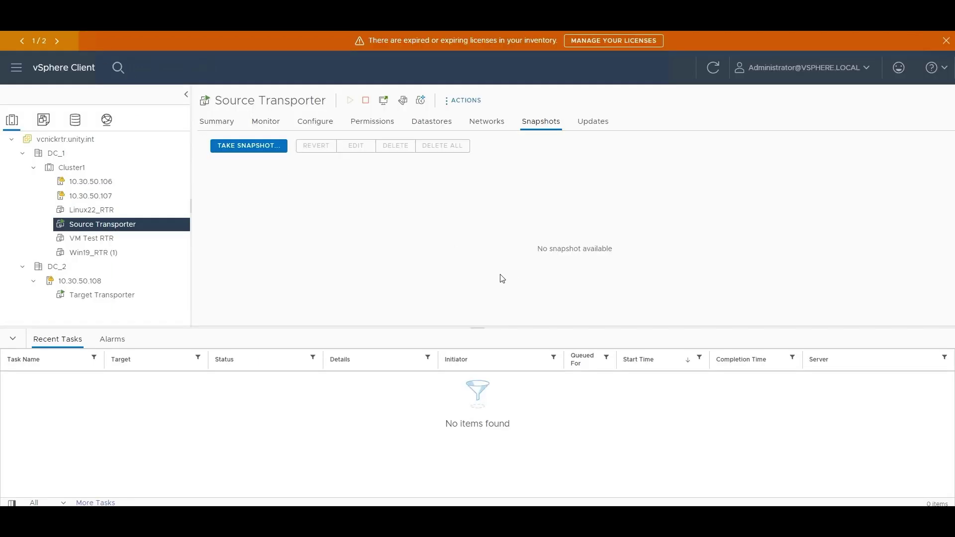
Browse vcnickrtr.unity.int, DC_1, DC_2, Cluster1 and hosts 10.30.50.106 and 10.30.50.108 in the inventory
left_click(70, 143)
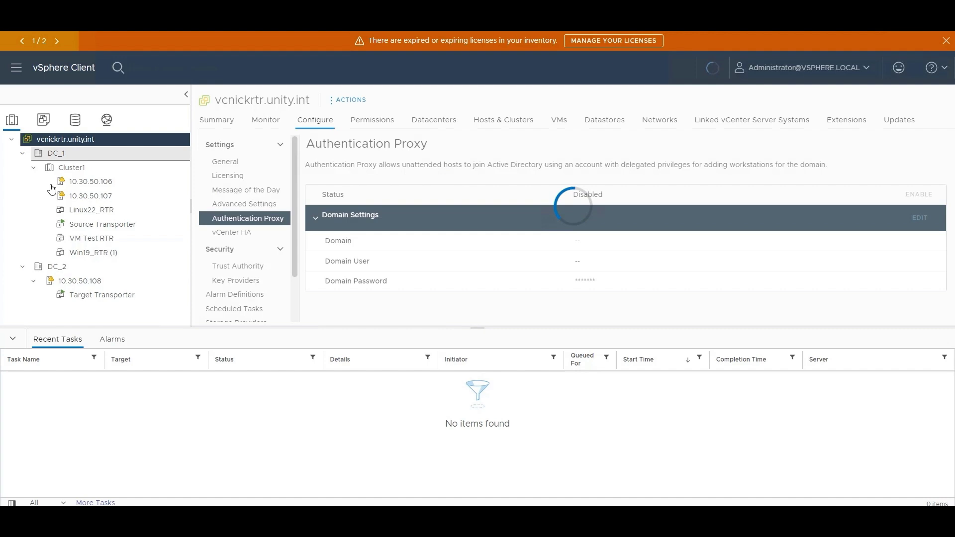
left_click(55, 153)
left_click(52, 267)
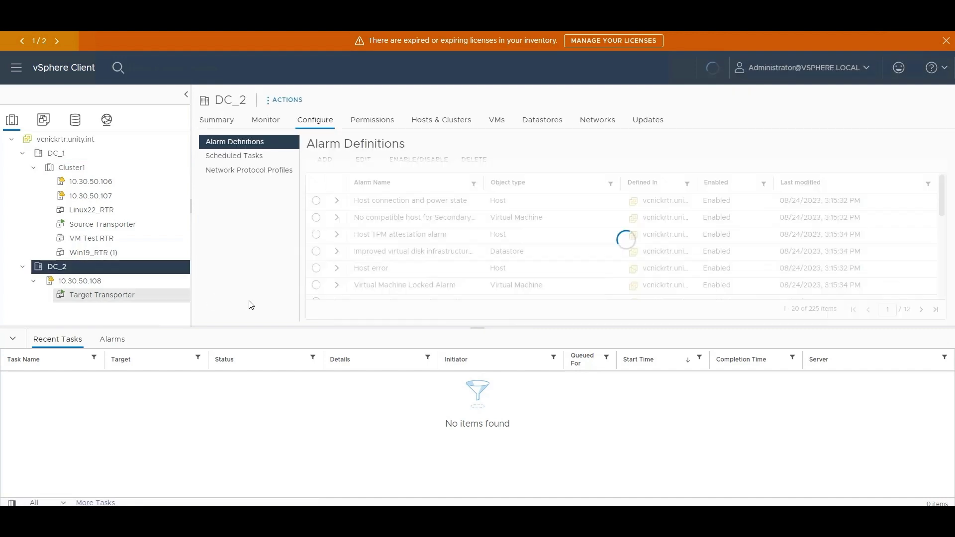
left_click(57, 154)
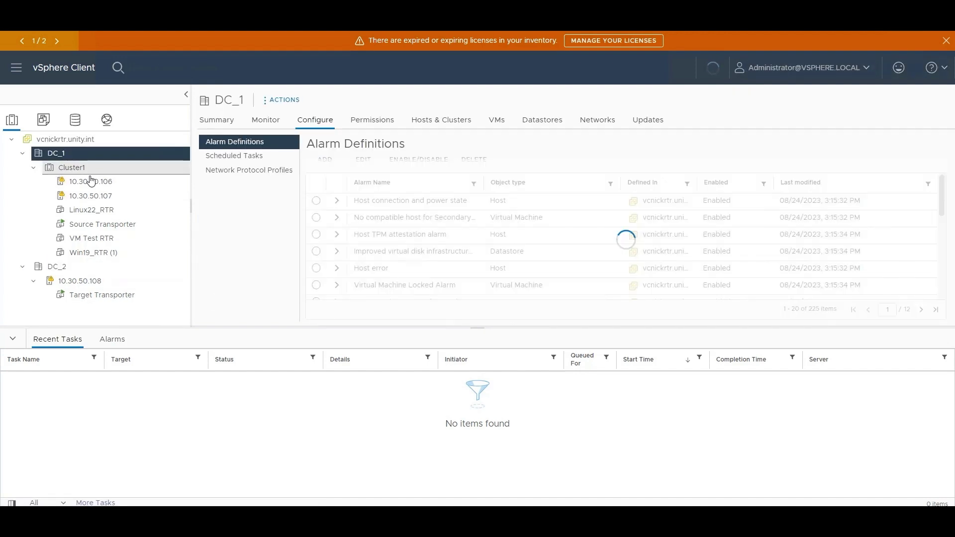
left_click(82, 173)
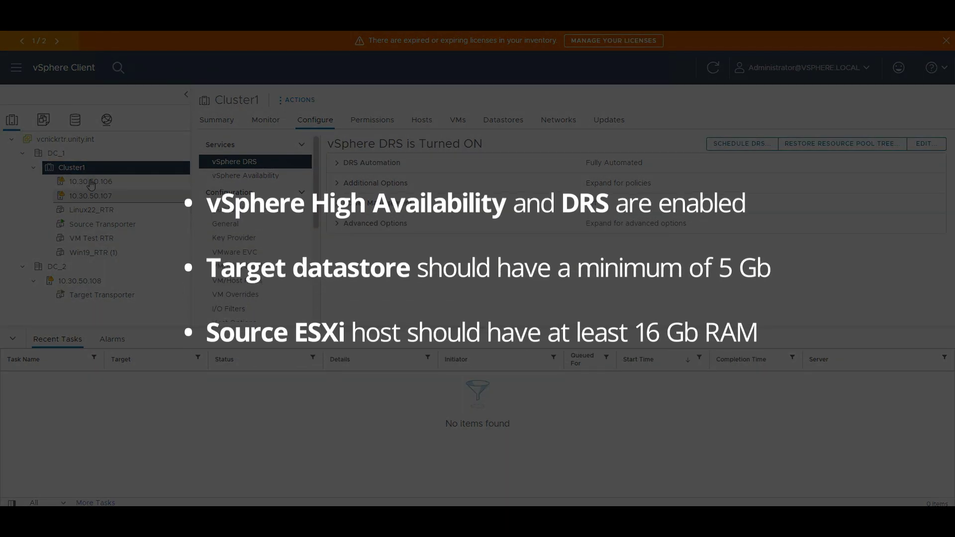
left_click(91, 182)
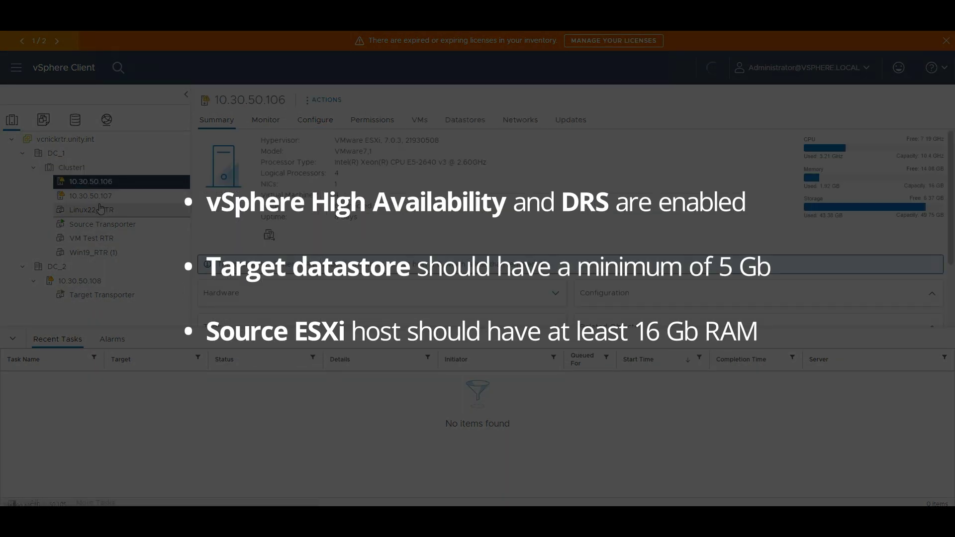
left_click(55, 271)
left_click(80, 281)
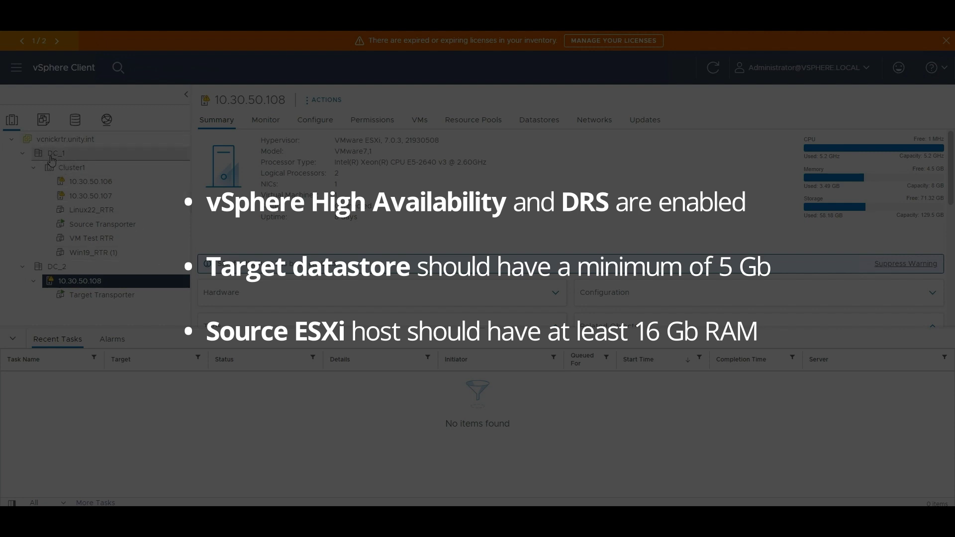
left_click(52, 155)
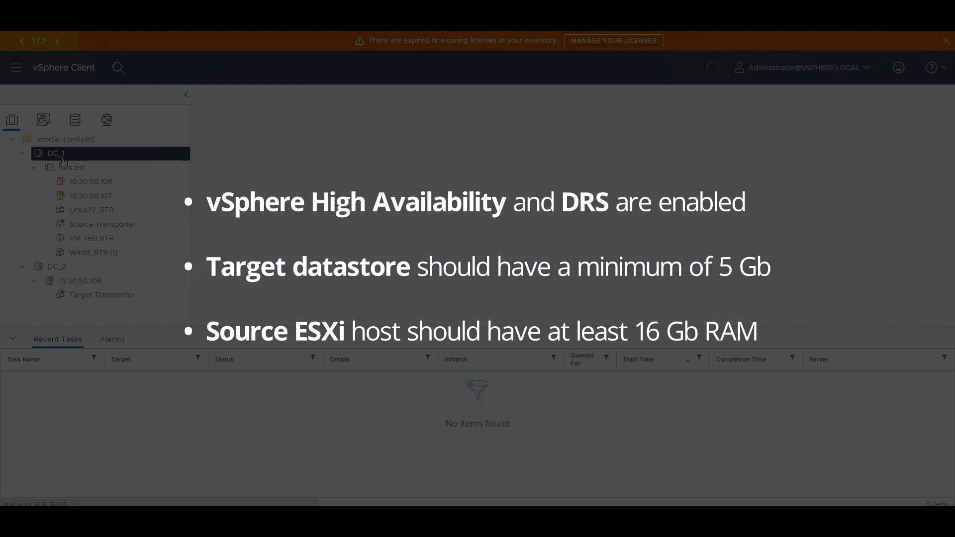
left_click(125, 271)
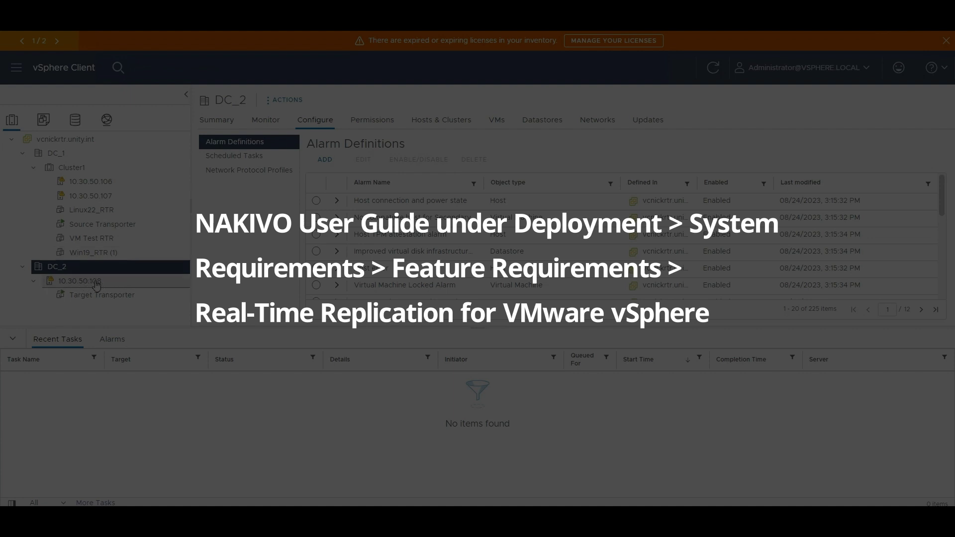
Show the Target Transporter VM's snapshot list
left_click(100, 294)
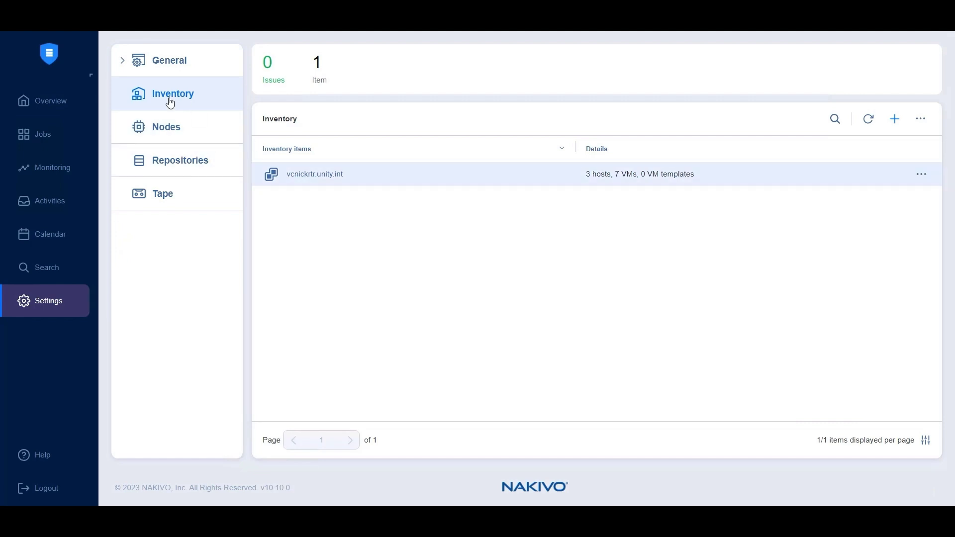
Inspect vcnickrtr.unity.int's discovered VMs under Cluster1 and host 10.30.50.108, then go back
left_click(297, 180)
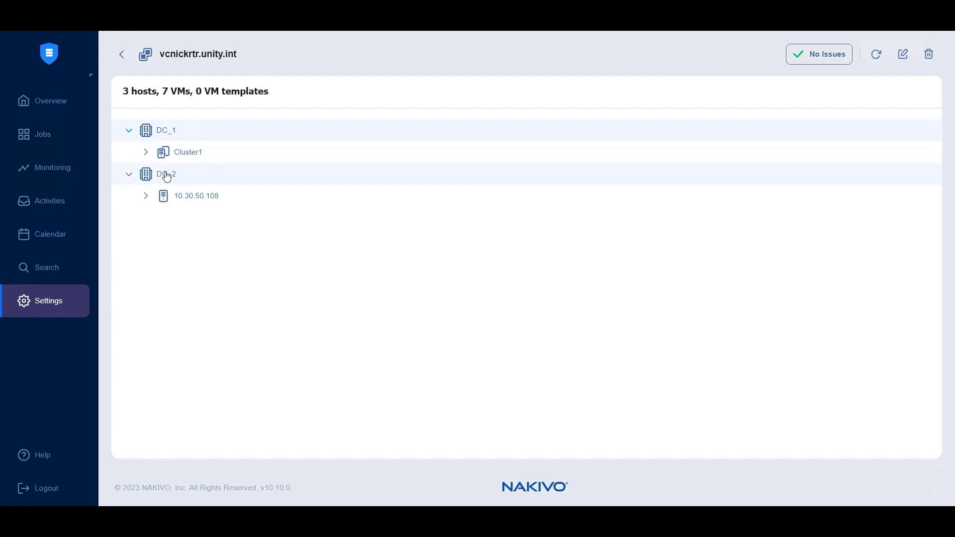
left_click(159, 158)
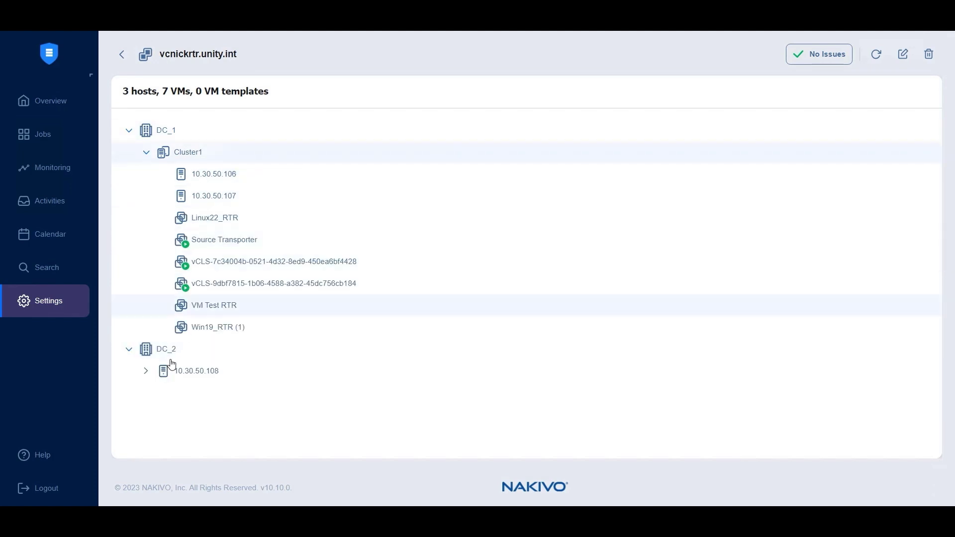
left_click(144, 373)
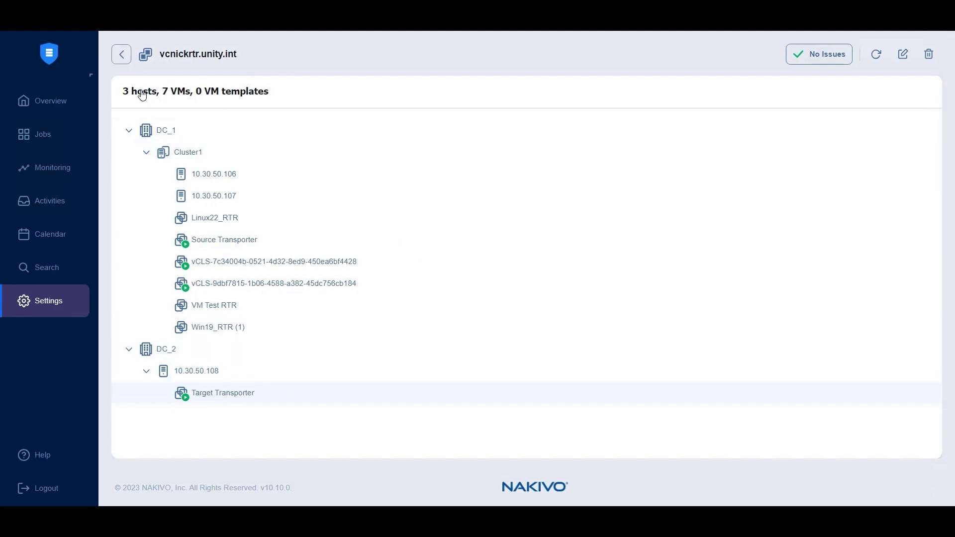
left_click(122, 54)
Download the I/O filter for Real-Time Replication from Nodes and locate the nbrfilter zip
left_click(158, 127)
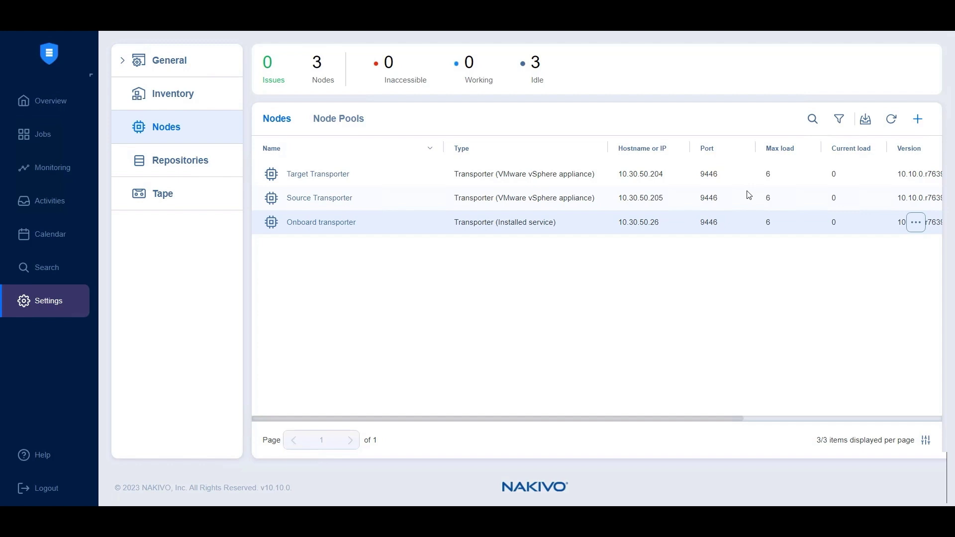
left_click(867, 125)
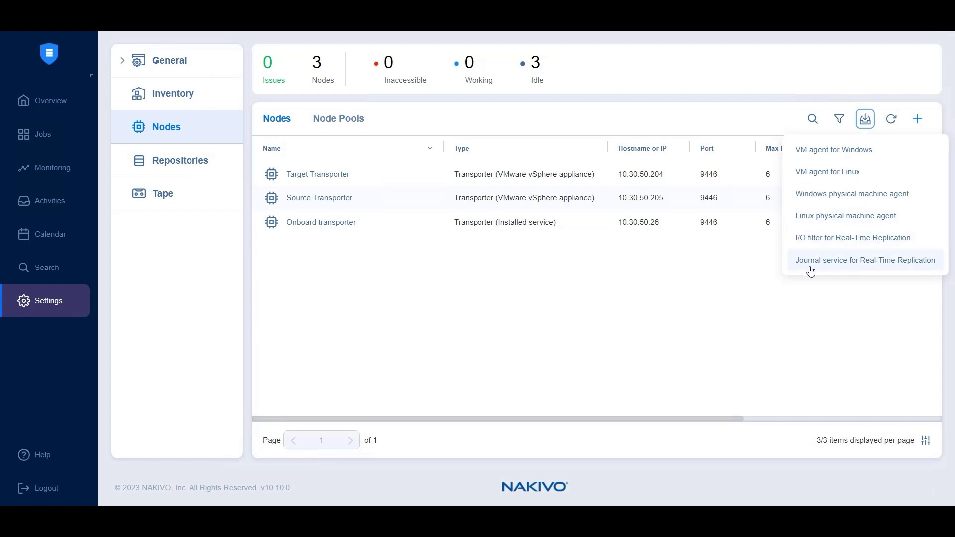
left_click(895, 15)
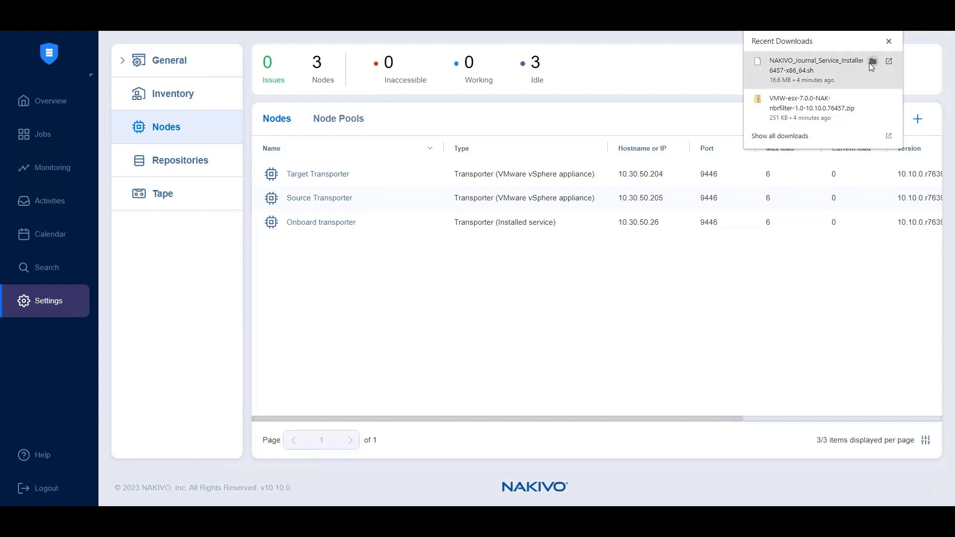
left_click(872, 63)
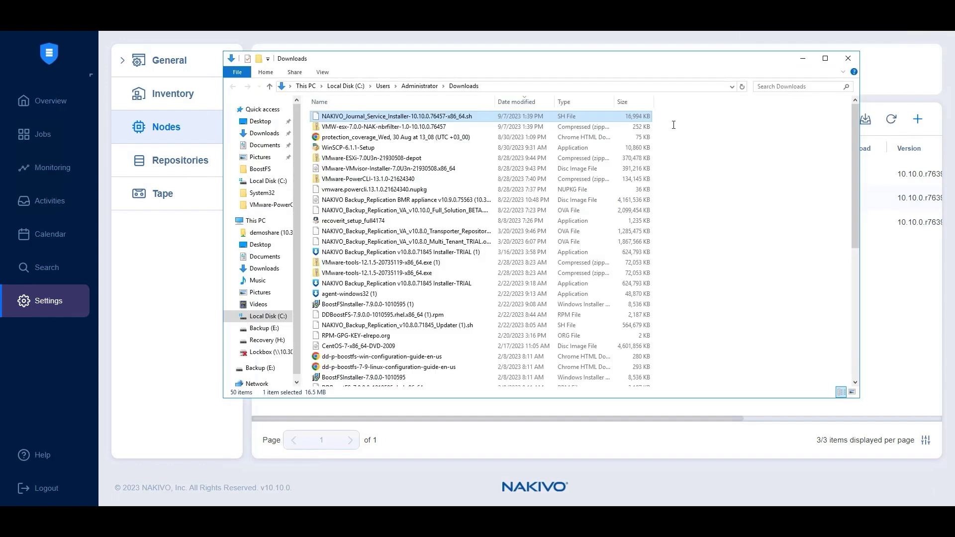
left_click(398, 127)
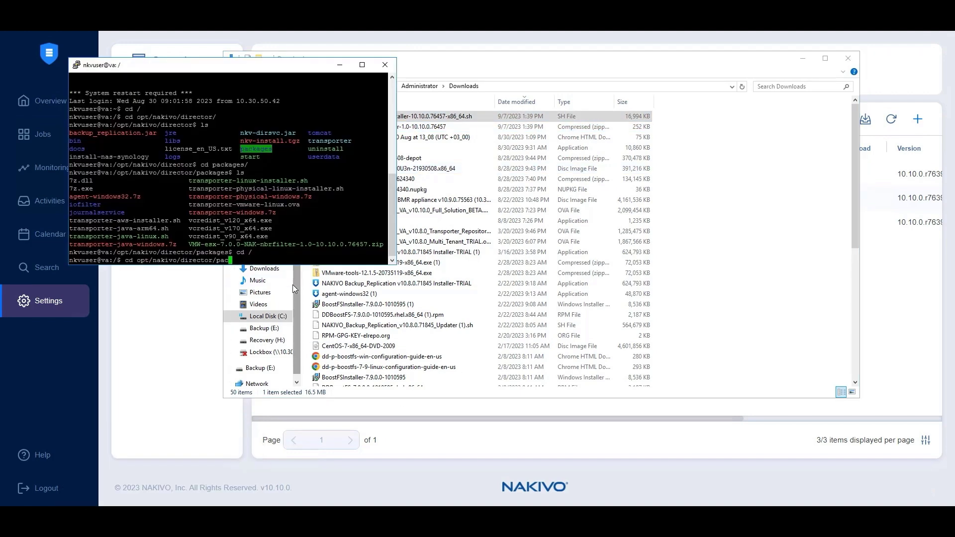
Change into /opt/nakivo/director/packages, list it, and copy the nbrfilter zip file name
key("Tab")
left_click_drag(138, 260, 253, 260)
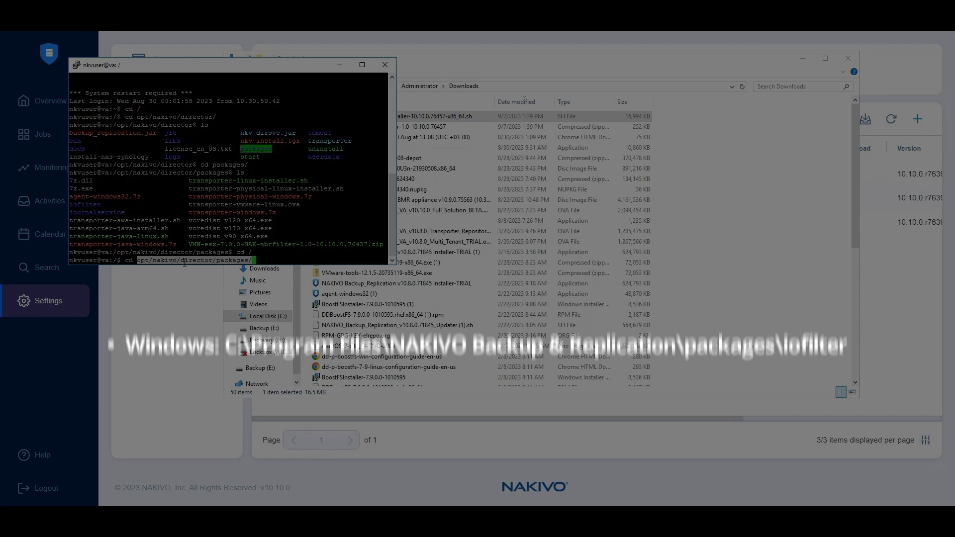
key("Return")
type("ls")
key("Return")
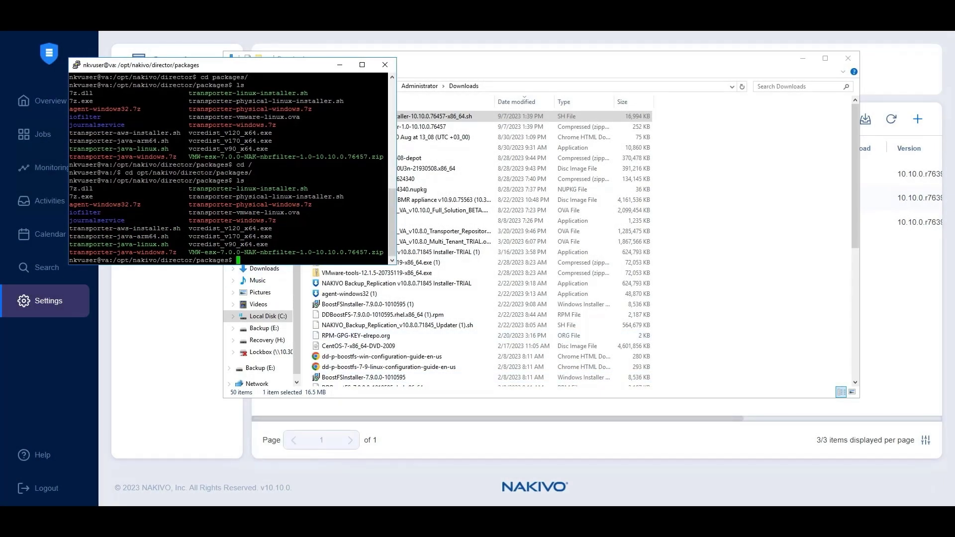
left_click_drag(185, 252, 381, 252)
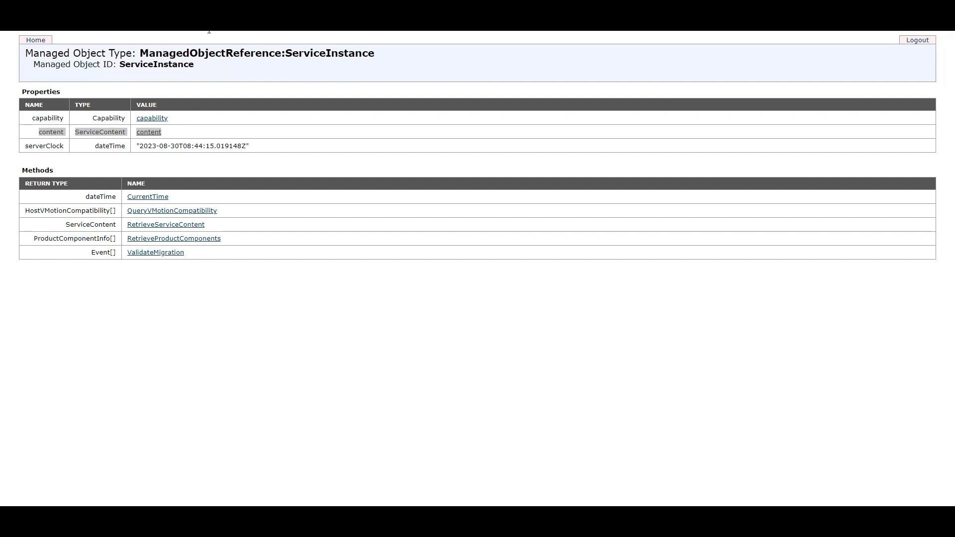
Open the InstallIoFilter_Task method form under content > IoFilterManager
left_click(148, 133)
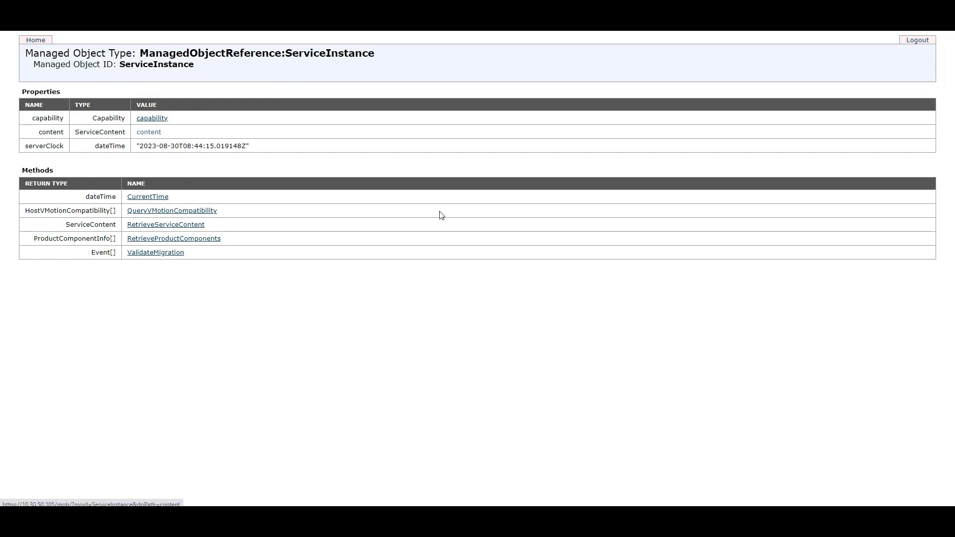
scroll(446, 294, "down", 1)
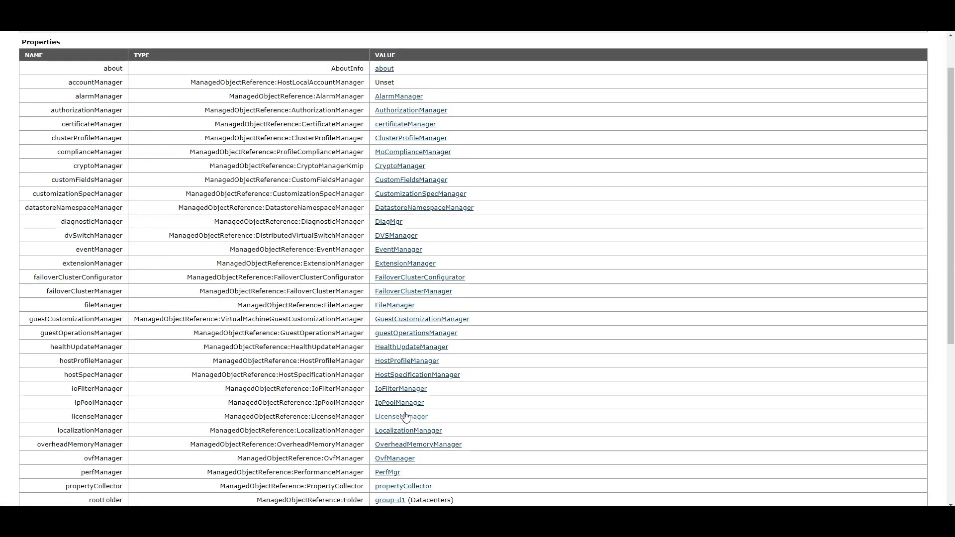
left_click(401, 391)
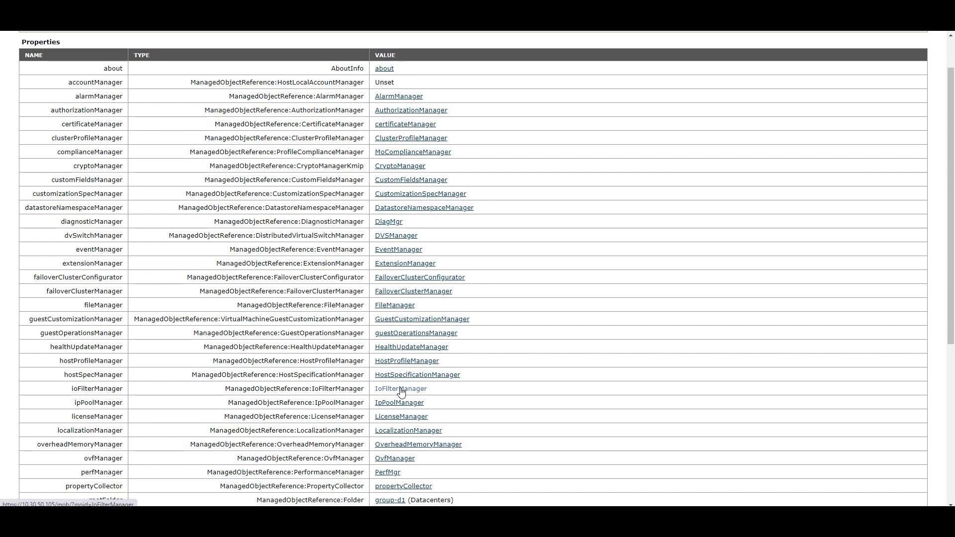
left_click(154, 158)
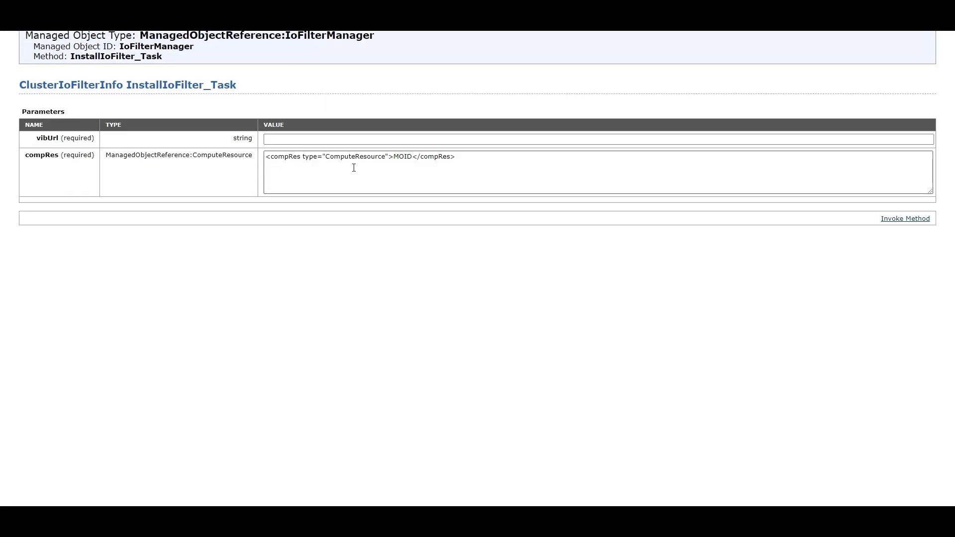
Fill vibUrl with the Director's nbrfilter package URL and select the compRes MOID placeholder
left_click(315, 141)
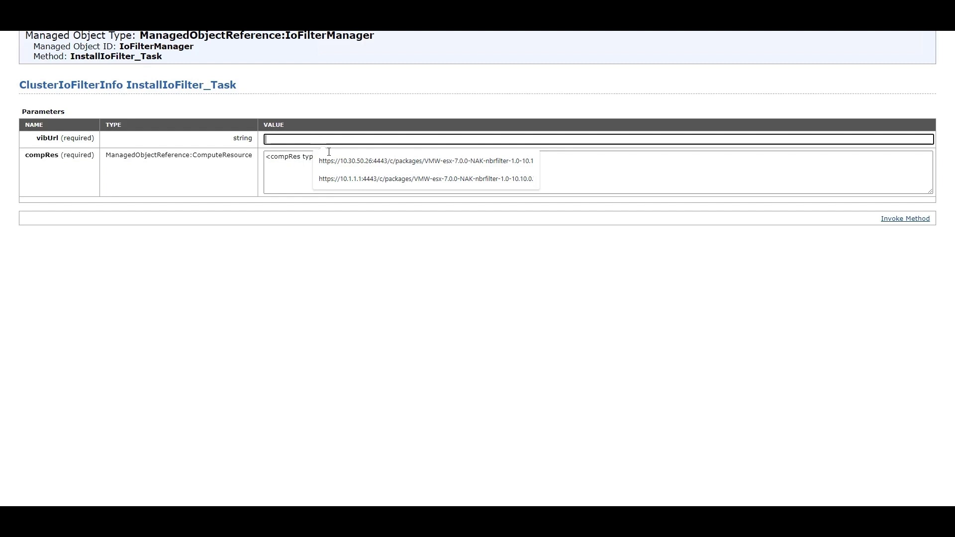
left_click(343, 163)
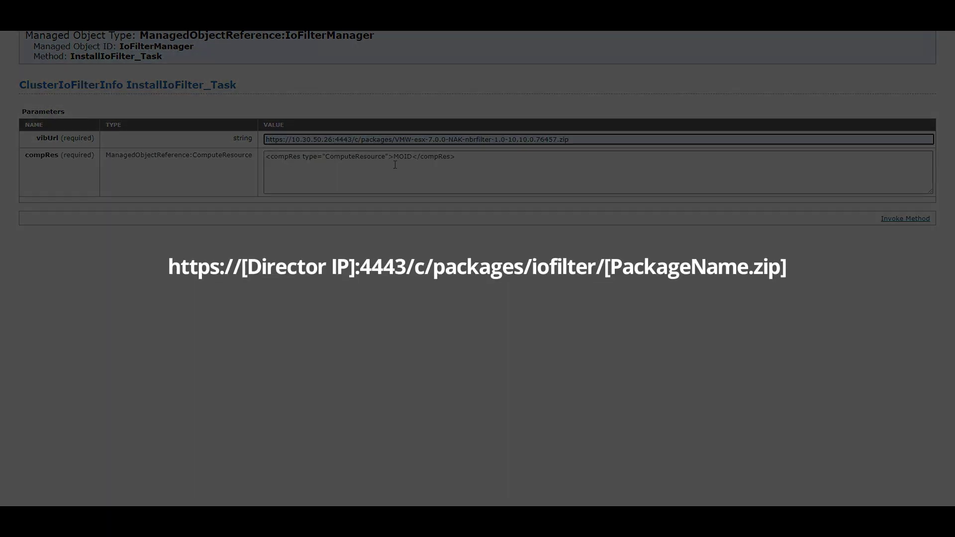
left_click(395, 161)
left_click(408, 159, "shift")
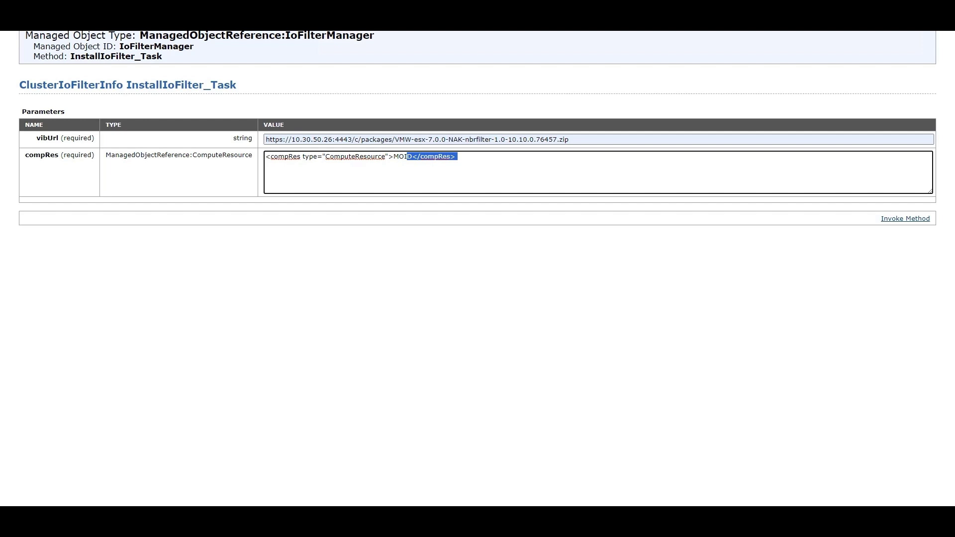
key("super+Down")
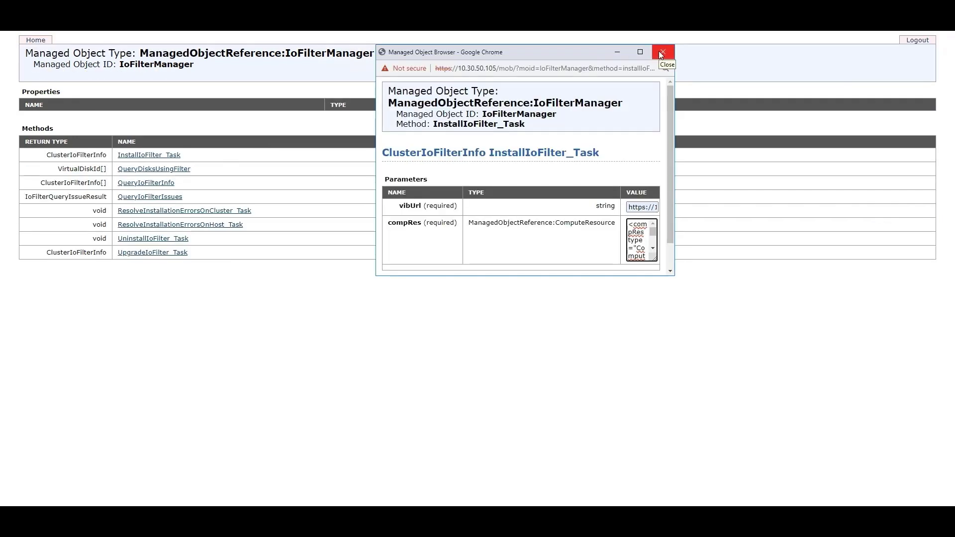
Close the method window and browse from ServiceContent into rootFolder group-d1
left_click(663, 53)
left_click(37, 40)
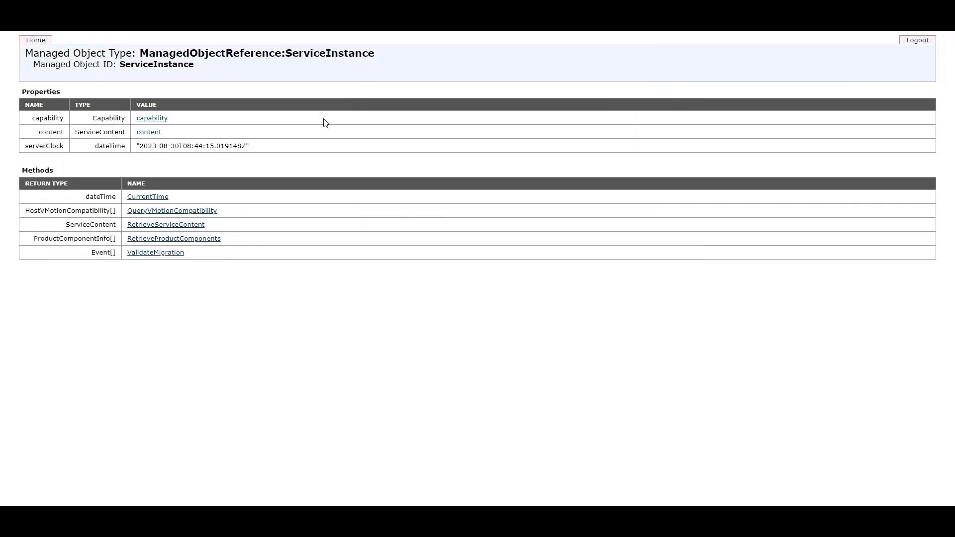
left_click(149, 133)
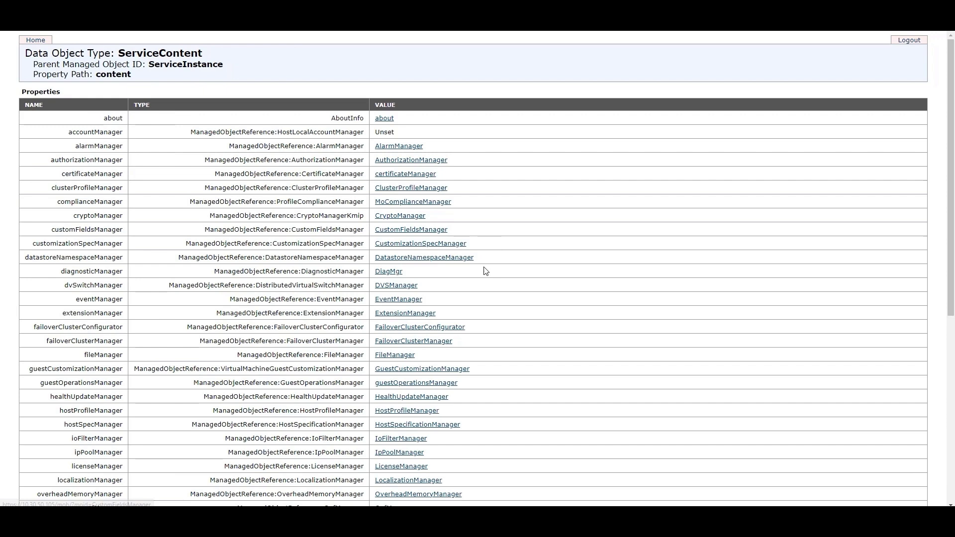
scroll(459, 288, "down", 2)
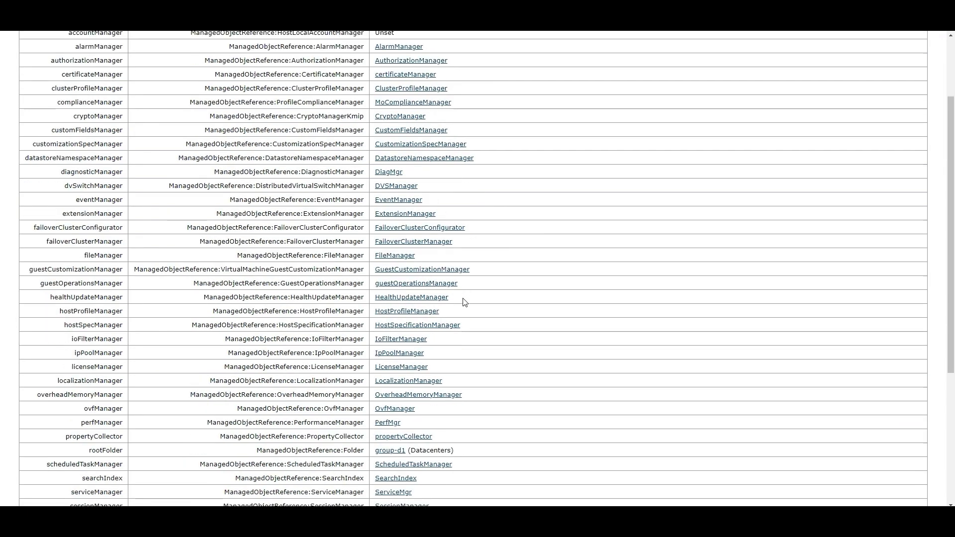
left_click(397, 453)
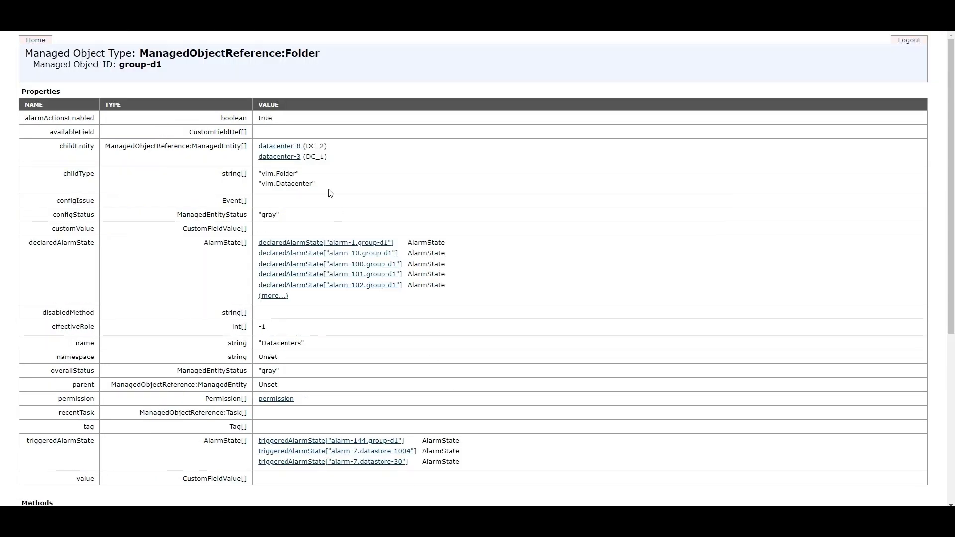
Find and copy Cluster1's ID domain-c34 from DC_1's host folder group-h5
left_click(285, 158)
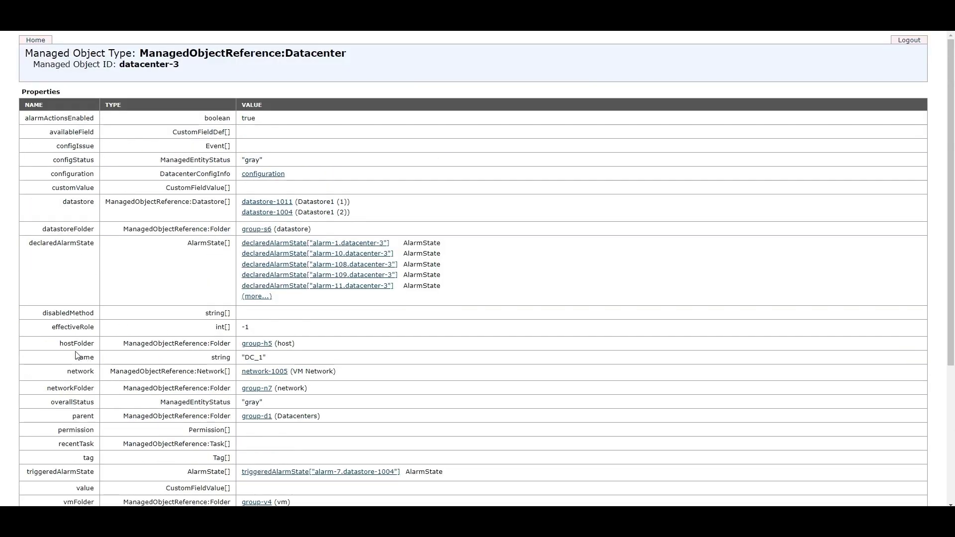
left_click(257, 344)
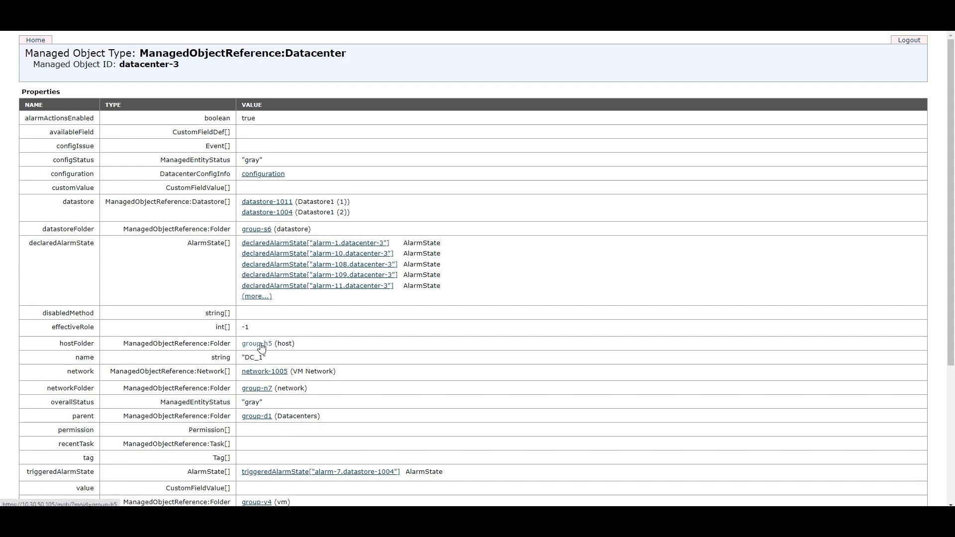
left_click_drag(60, 147, 94, 146)
left_click_drag(258, 146, 297, 146)
key("ctrl+c")
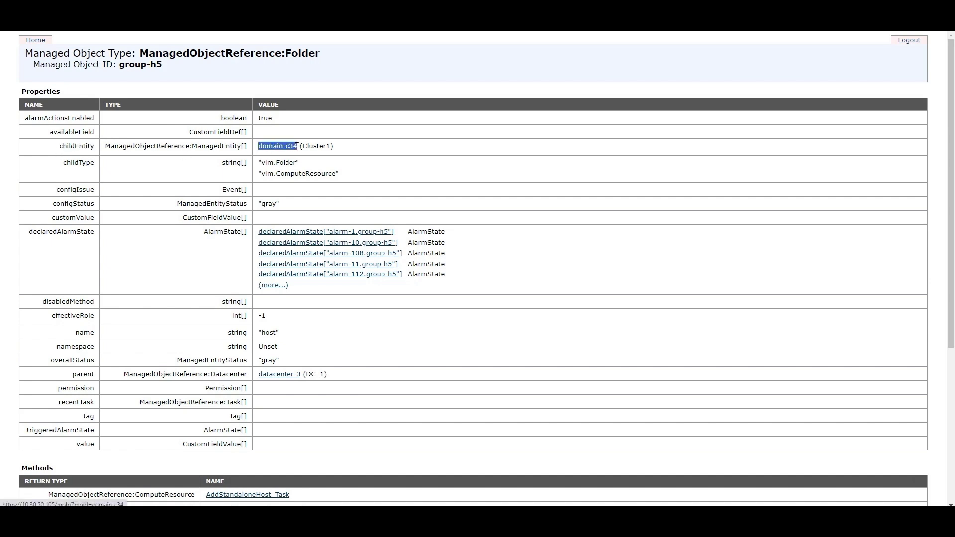
left_click(44, 45)
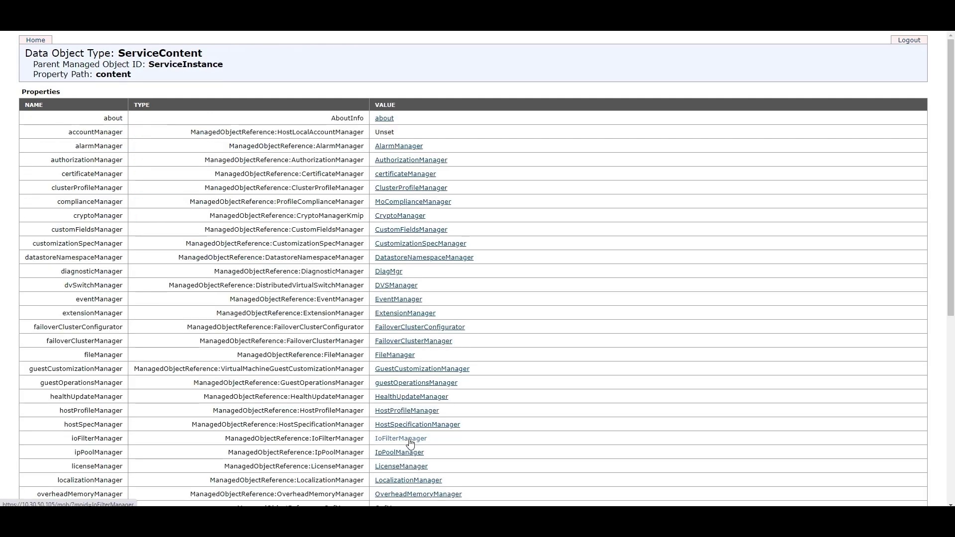
Enter the nbrfilter package URL as vibUrl and domain-c34 as compRes in InstallIoFilter_Task
left_click(409, 442)
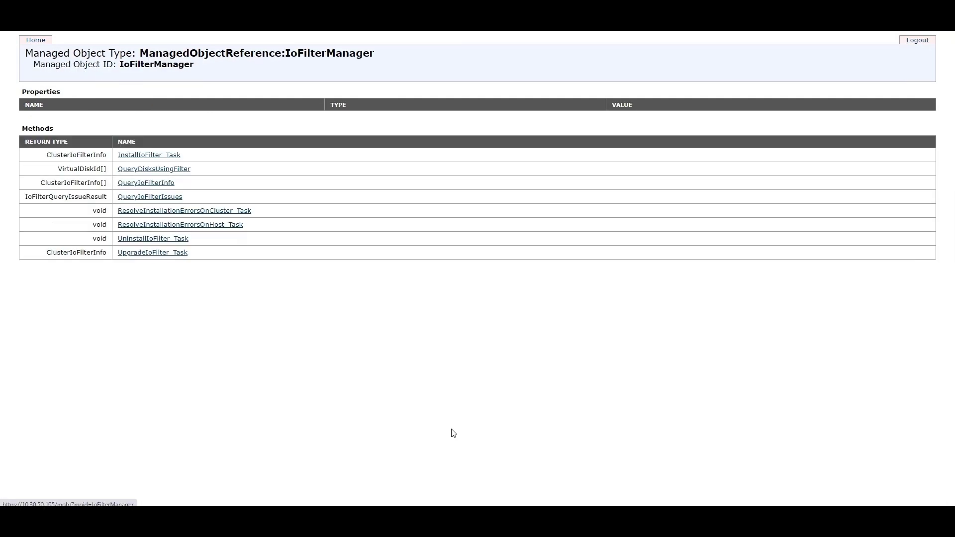
left_click(161, 155)
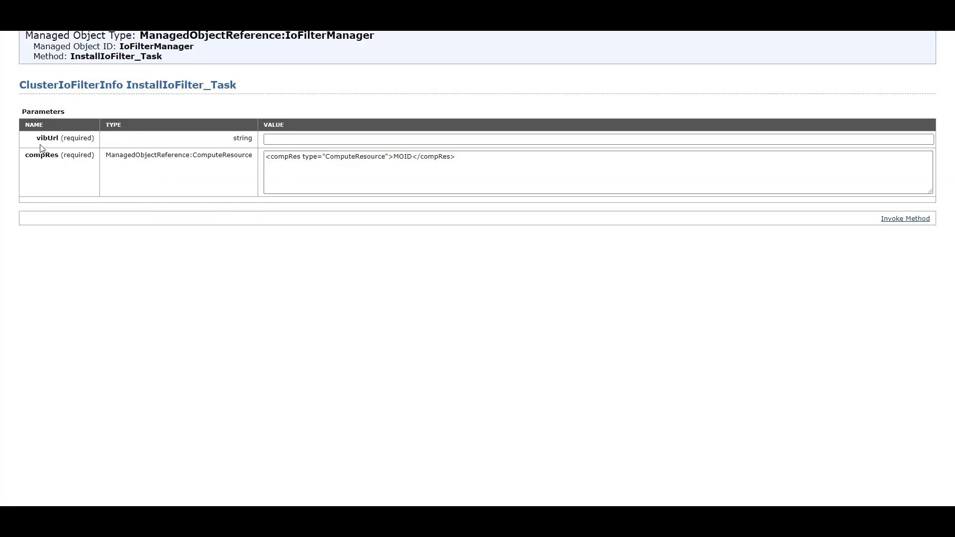
left_click(291, 138)
type("https://10.30.50.26:4443/c/packages/VMW-esx-7.0.0-NAK-nrfilter-1.0-10.10.0.76457.zip")
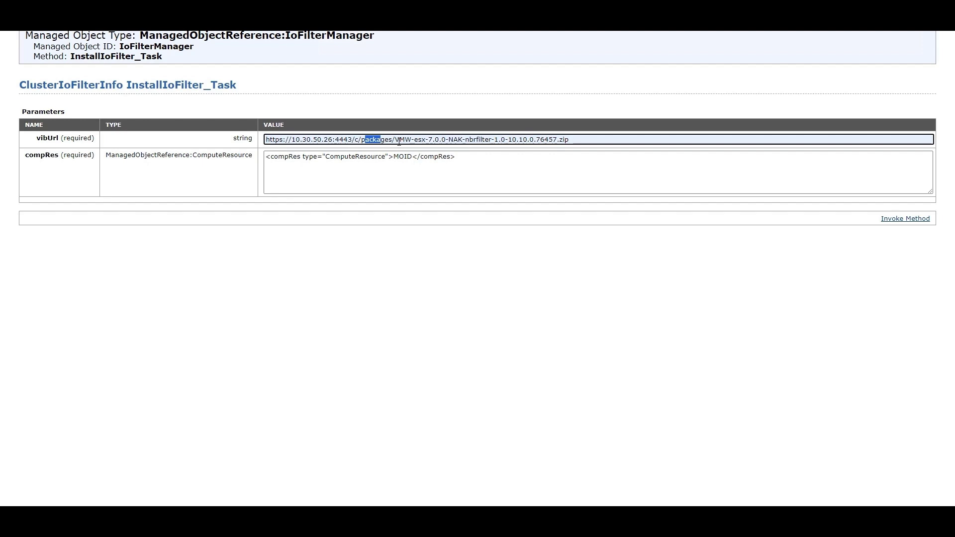
left_click_drag(394, 140, 573, 149)
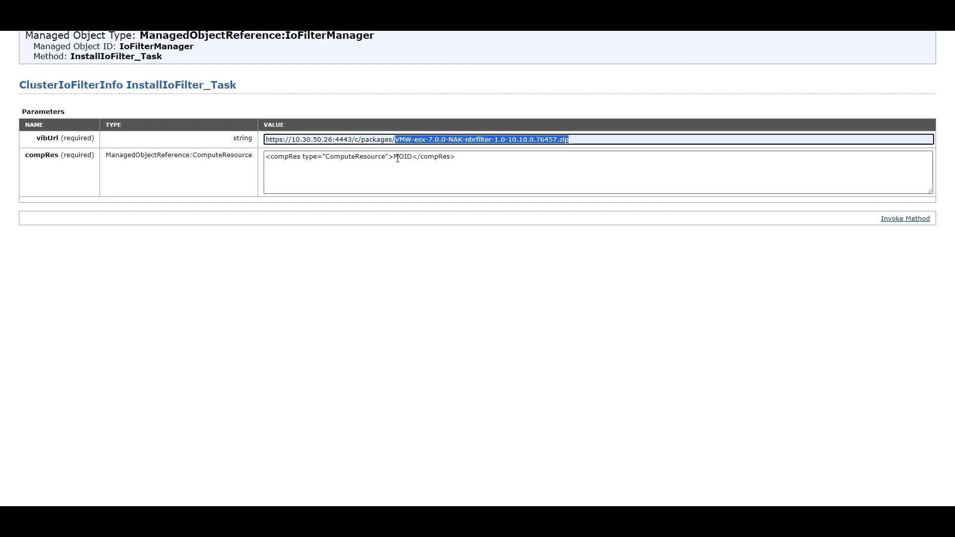
left_click_drag(396, 157, 416, 158)
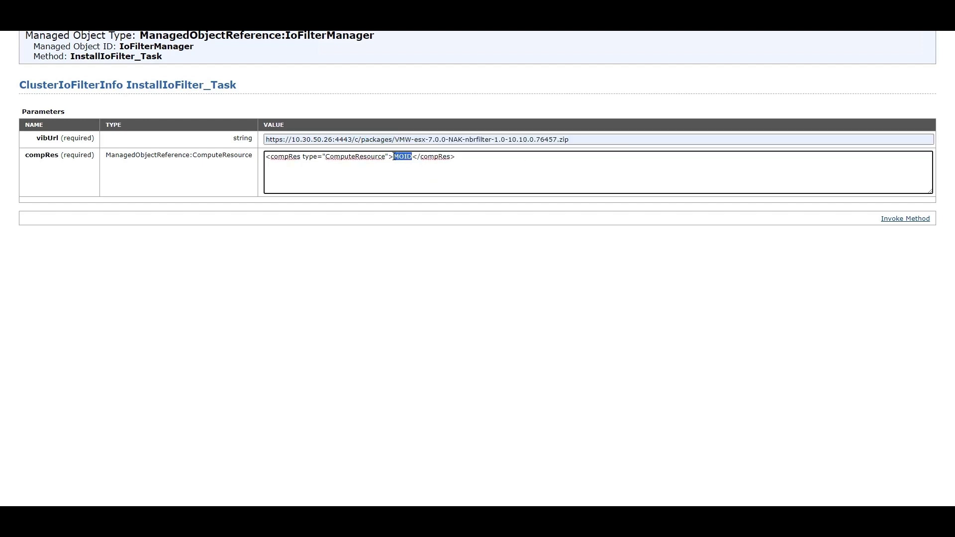
key("ctrl+v")
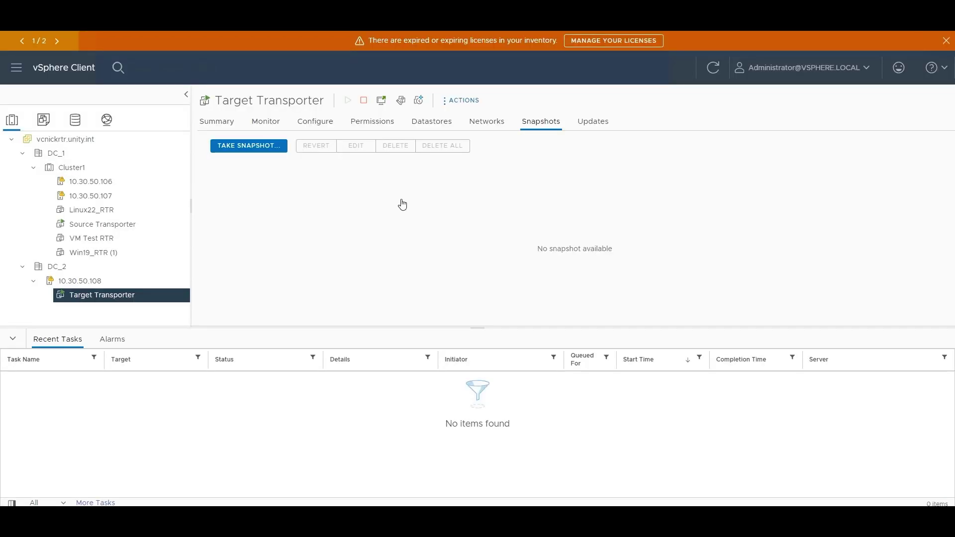
Open Cluster1's configuration to check its installed I/O filters
left_click(69, 171)
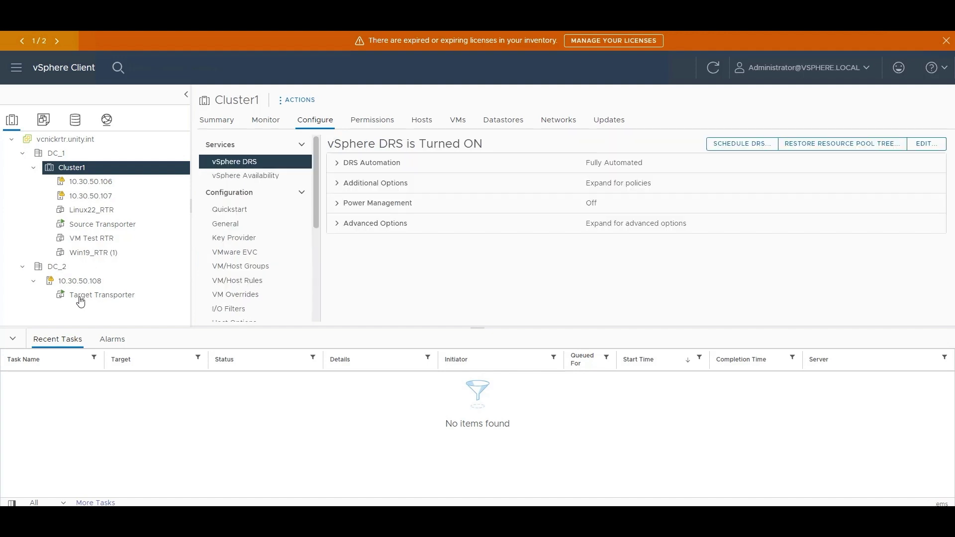
List the tmp directory, then paste and clear the journal service installer name
left_click(80, 298)
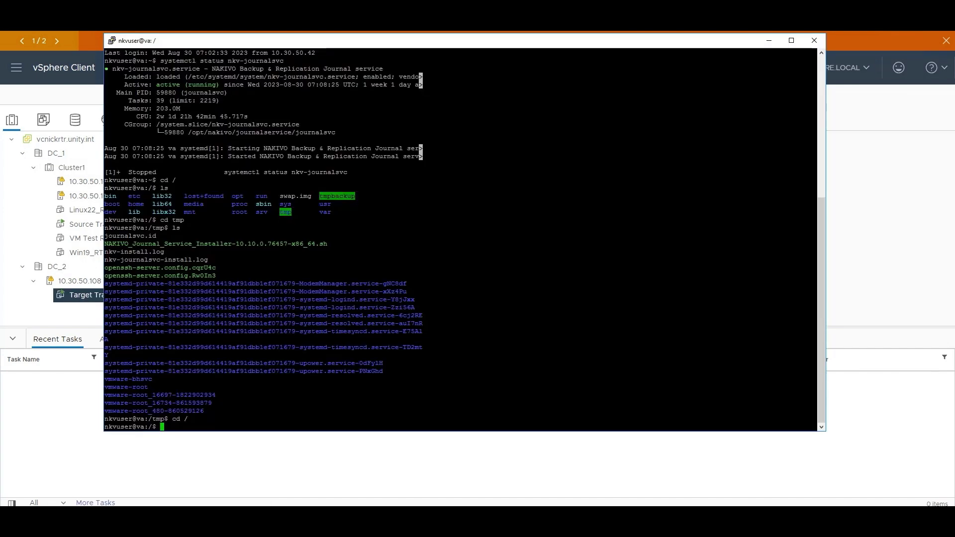
type("c")
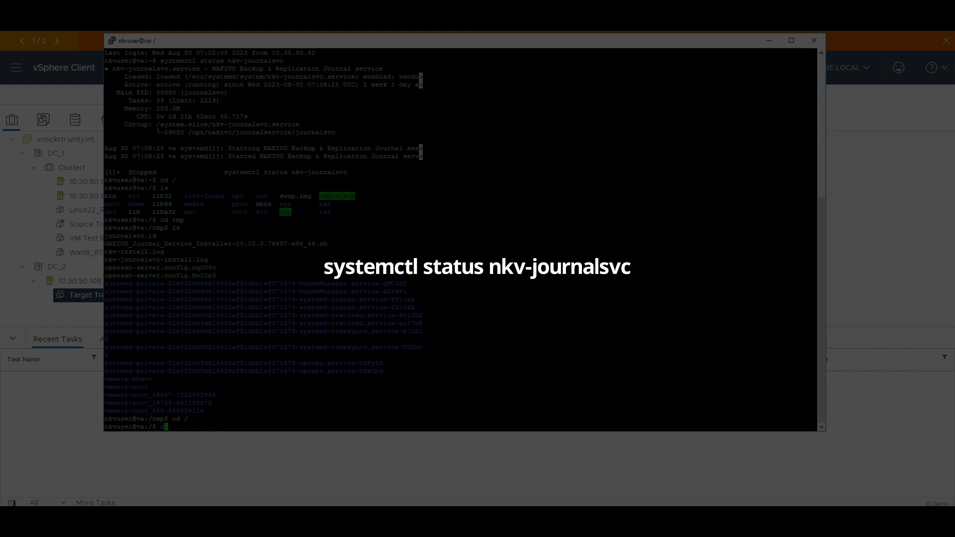
type("d tmp")
key("Return")
type("ls")
key("Return")
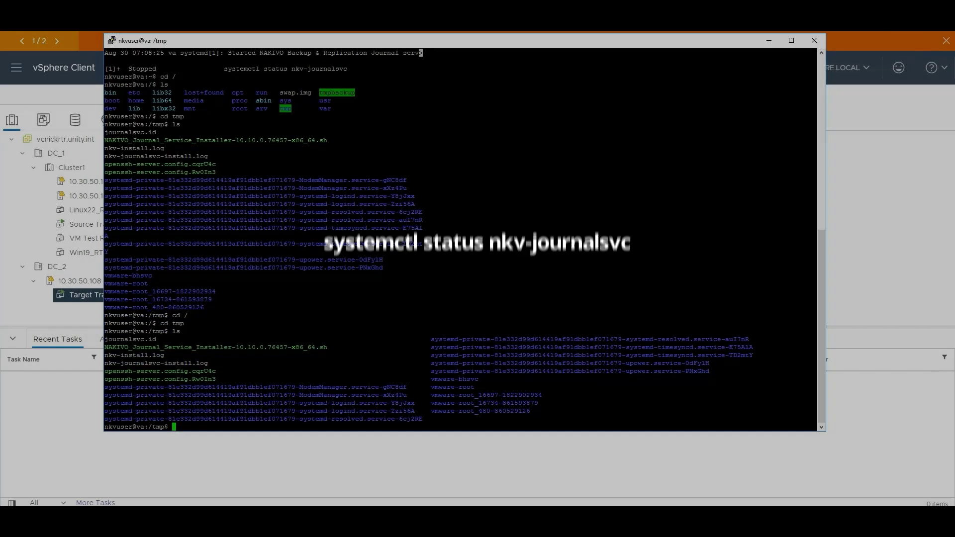
type("./")
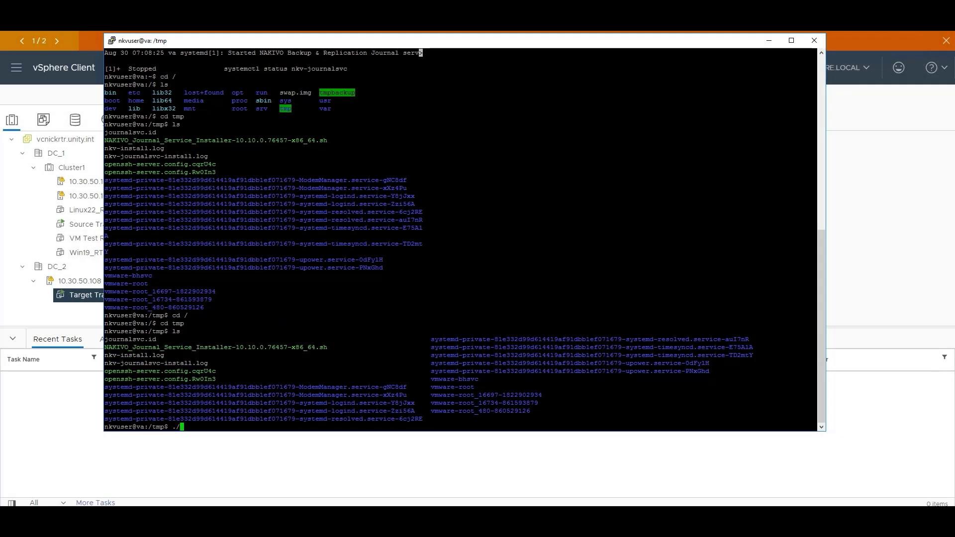
left_click_drag(115, 347, 329, 347)
right_click(329, 346)
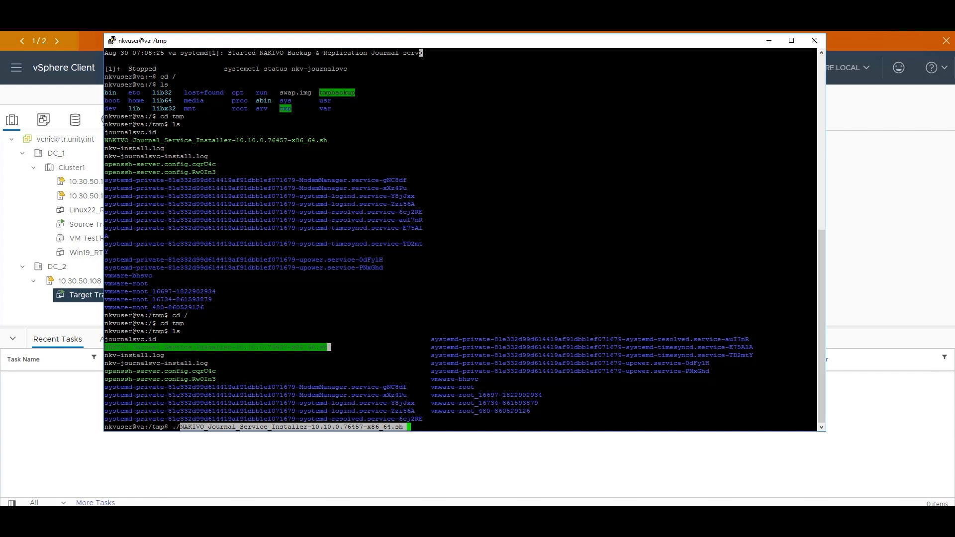
key("BackSpace")
key("BackSpace")
key("BackSpace")
key("BackSpace")
key("BackSpace")
key("BackSpace")
key("BackSpace")
key("BackSpace")
key("BackSpace")
key("BackSpace")
key("BackSpace")
key("BackSpace")
key("BackSpace")
key("BackSpace")
key("BackSpace")
key("BackSpace")
key("BackSpace")
key("BackSpace")
key("BackSpace")
key("BackSpace")
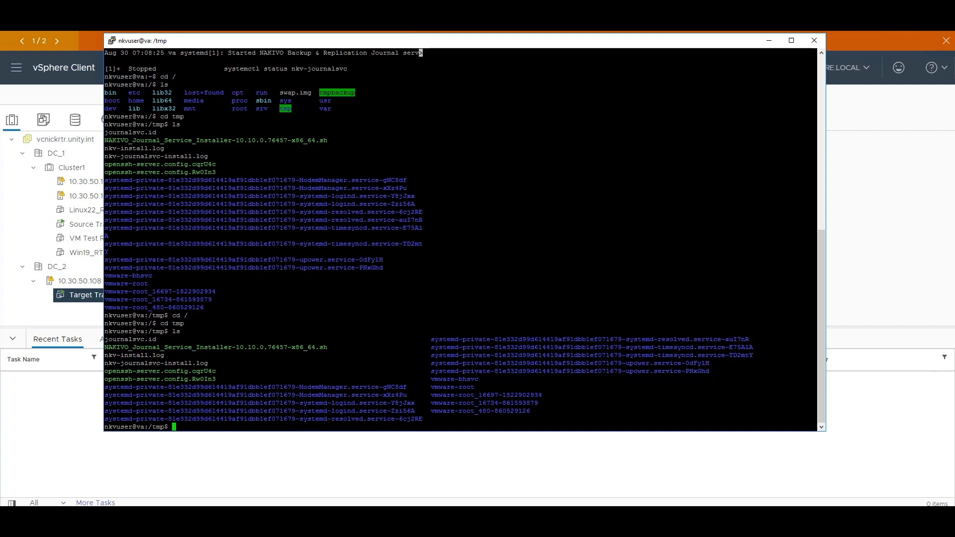
Run systemctl status nkv-journalsvc and confirm it is active (running)
type("systemctl status nkv-journalsvc")
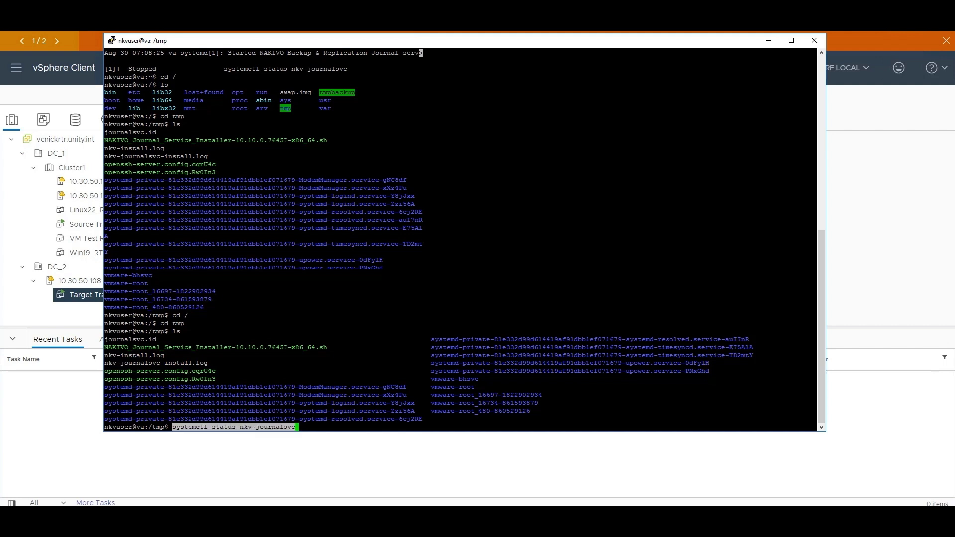
key("Return")
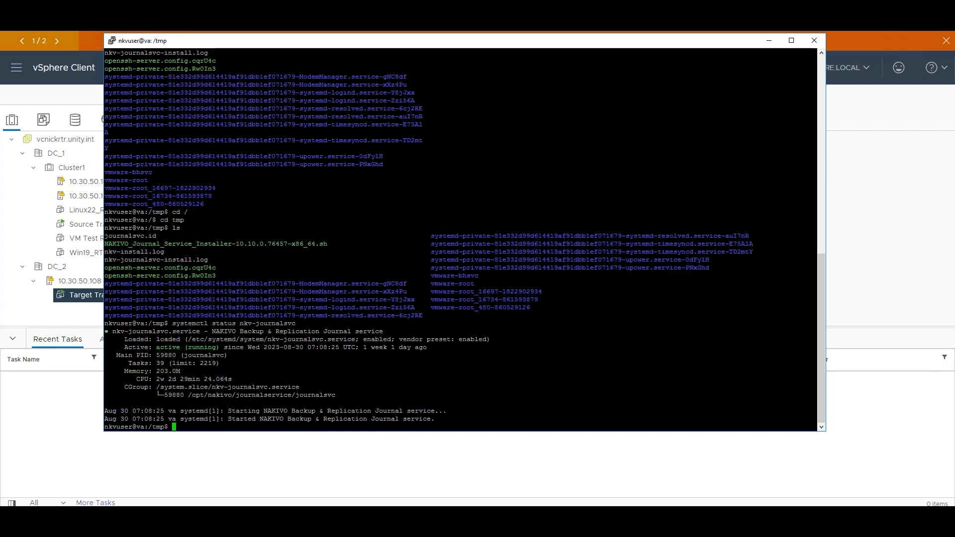
double_click(169, 347)
left_click_drag(816, 332, 221, 332)
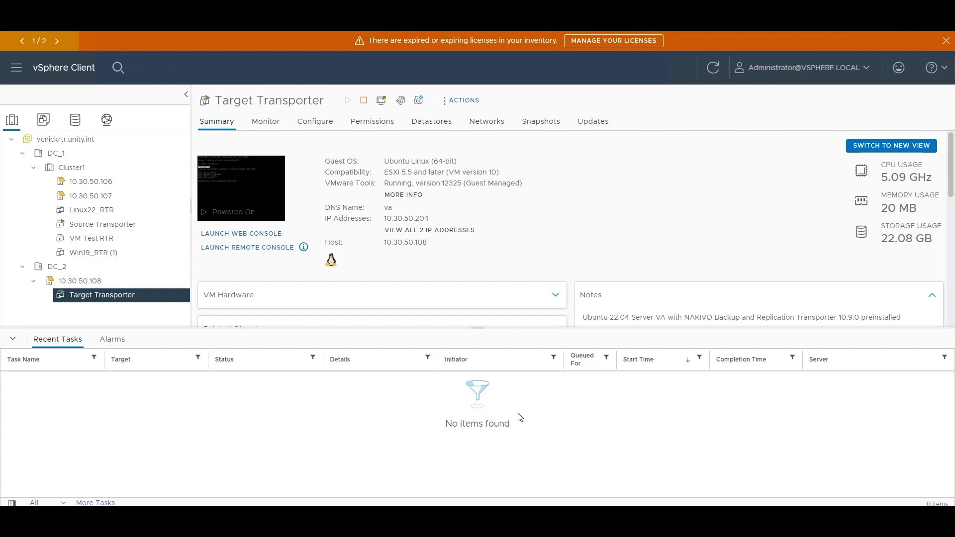
Create a VM storage policy named 'NBR I/O Filter' and enable host based rules
left_click(12, 71)
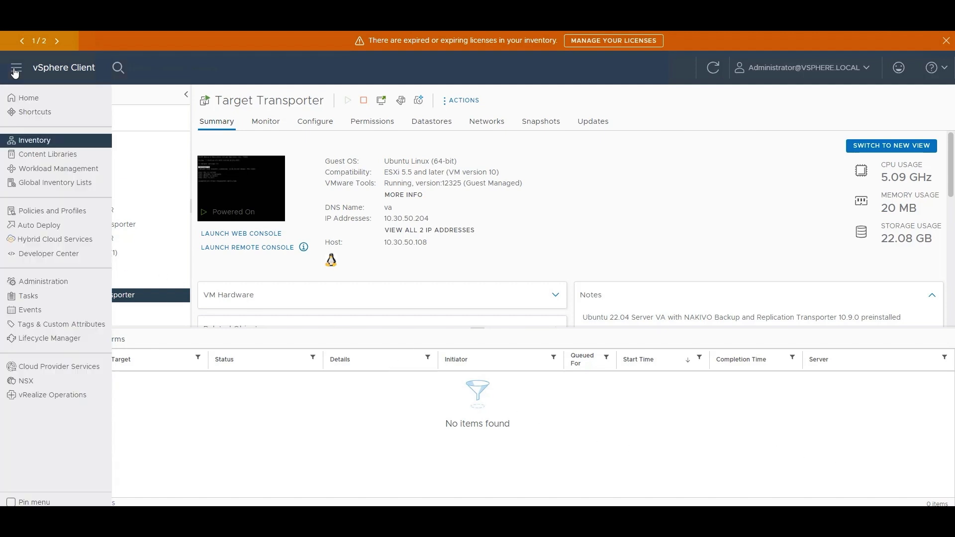
left_click(37, 211)
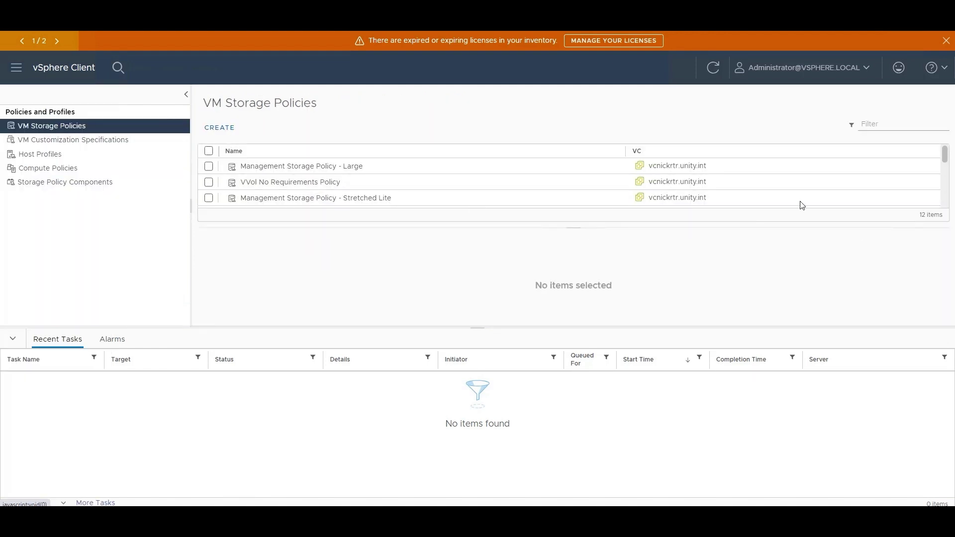
left_click(220, 128)
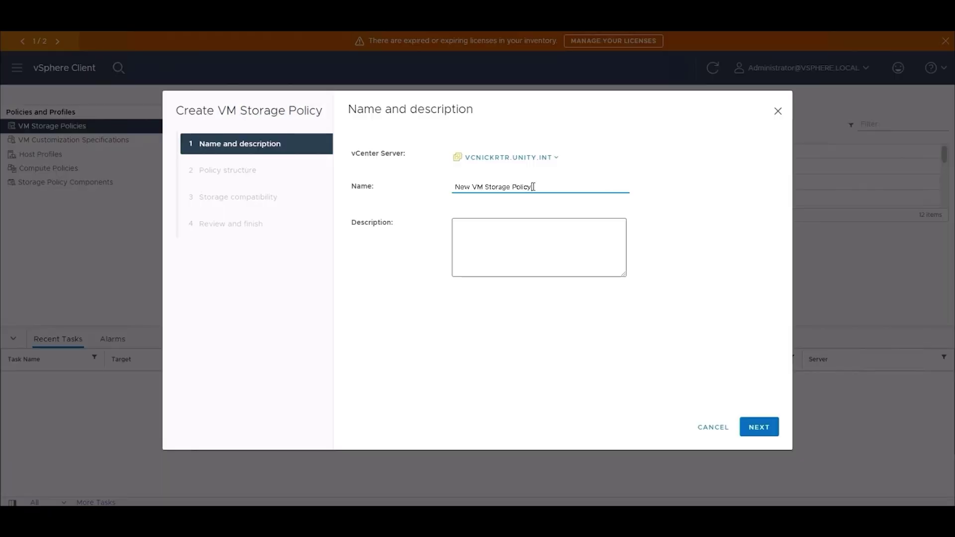
left_click_drag(533, 186, 450, 185)
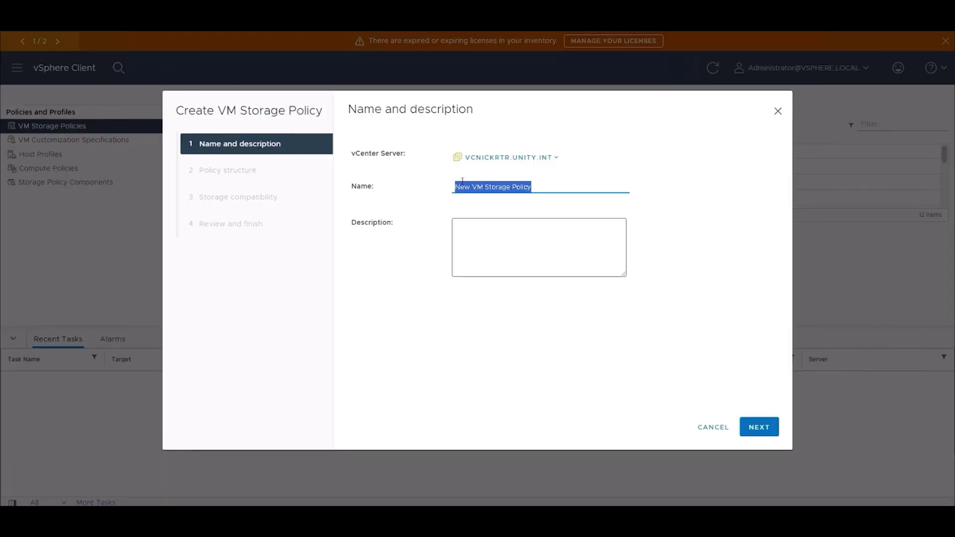
type("NBR I/O Filter")
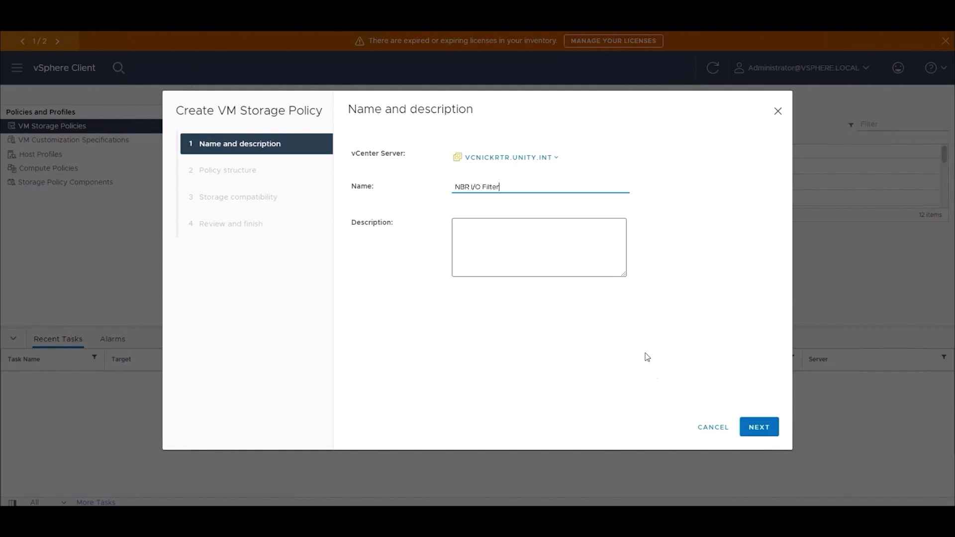
left_click(749, 429)
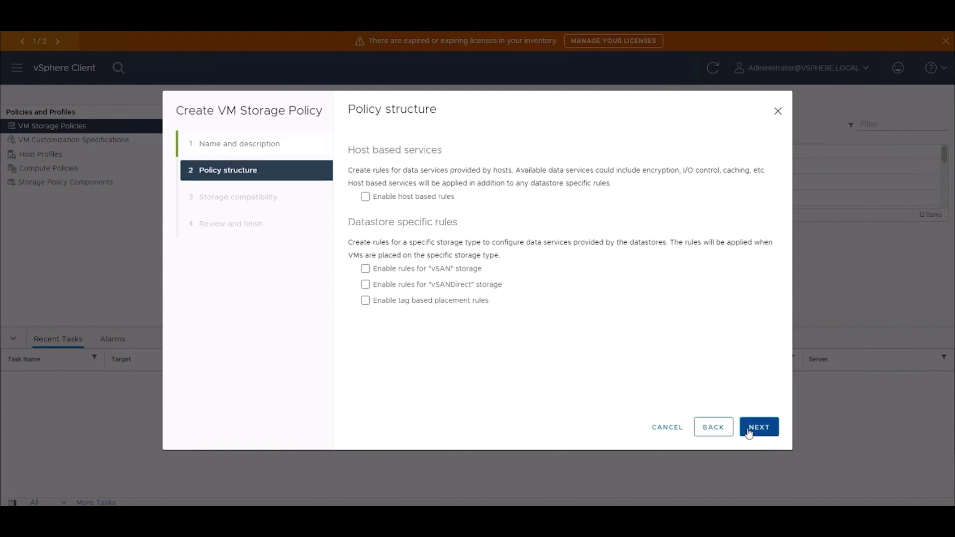
left_click(389, 200)
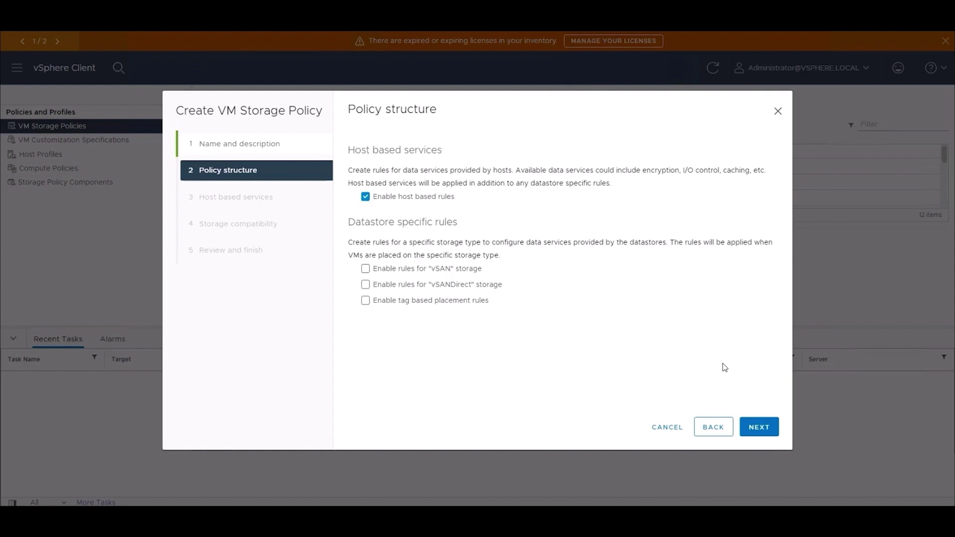
Set the policy's Replication rule to Custom with provider nbrfilter and advance to Review and finish
left_click(754, 430)
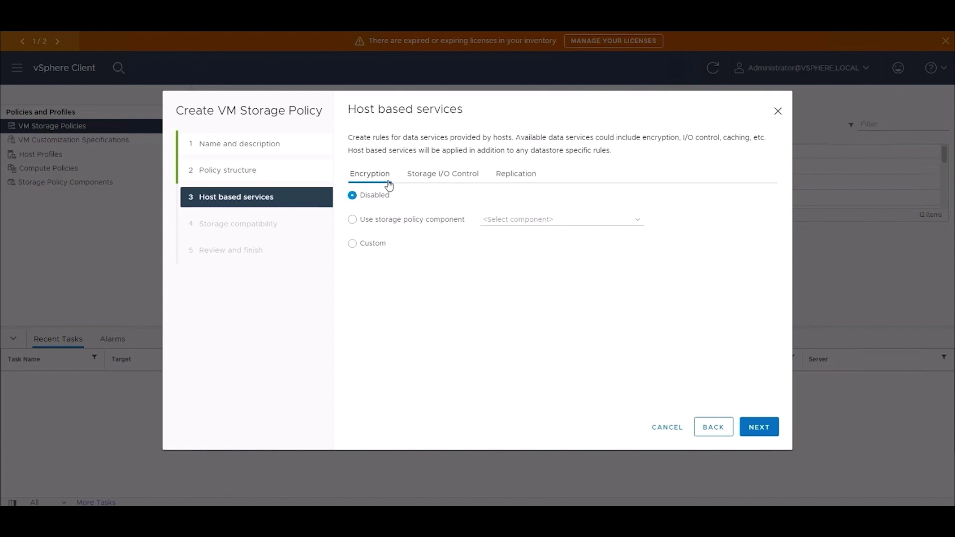
left_click(416, 181)
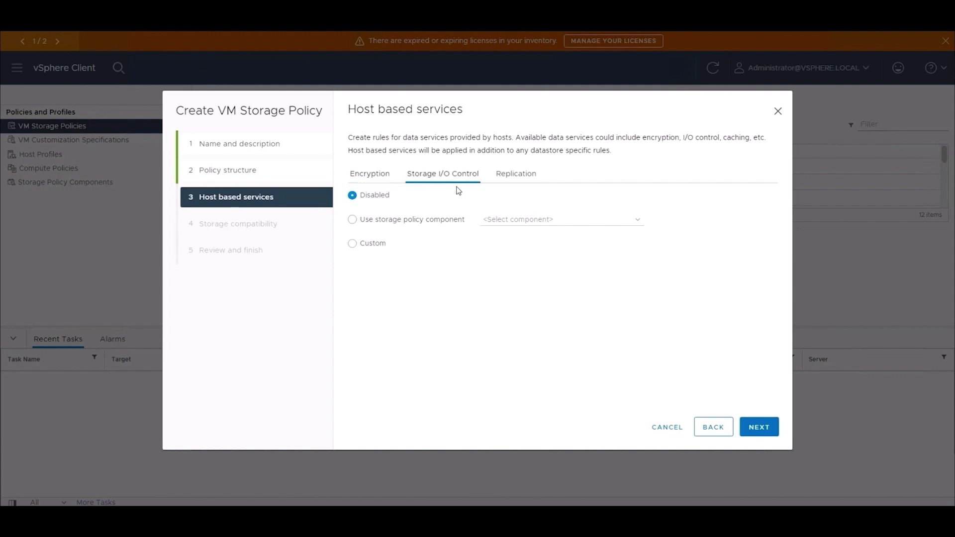
left_click(503, 181)
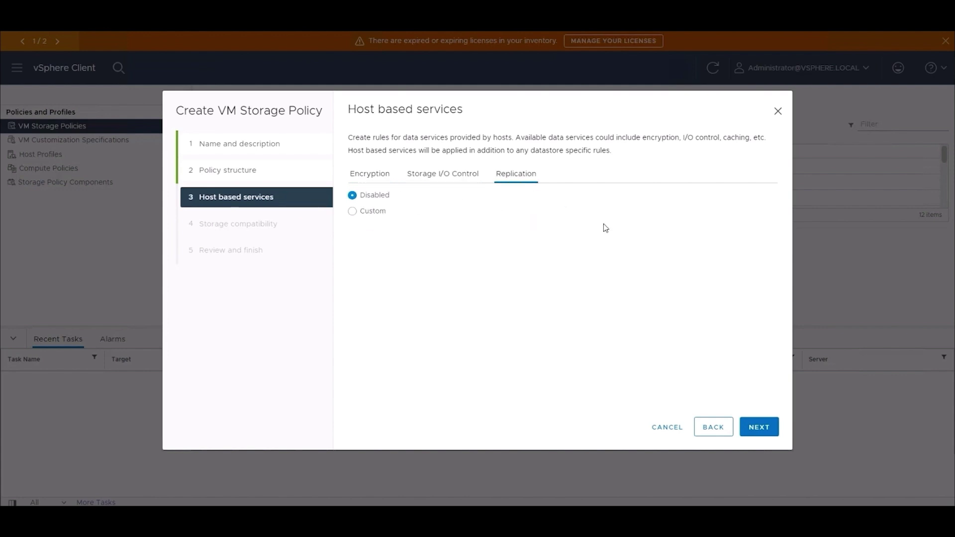
left_click(364, 213)
left_click(527, 233)
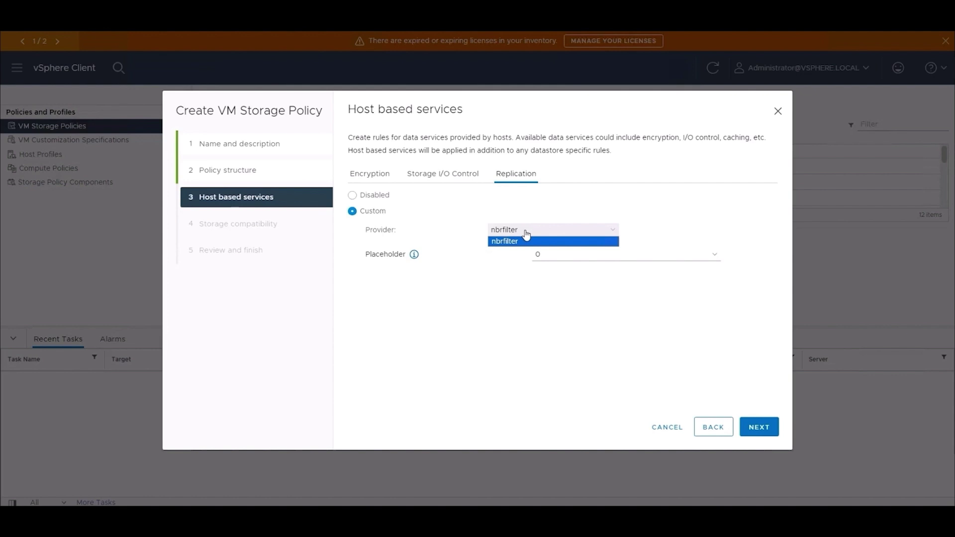
left_click(526, 239)
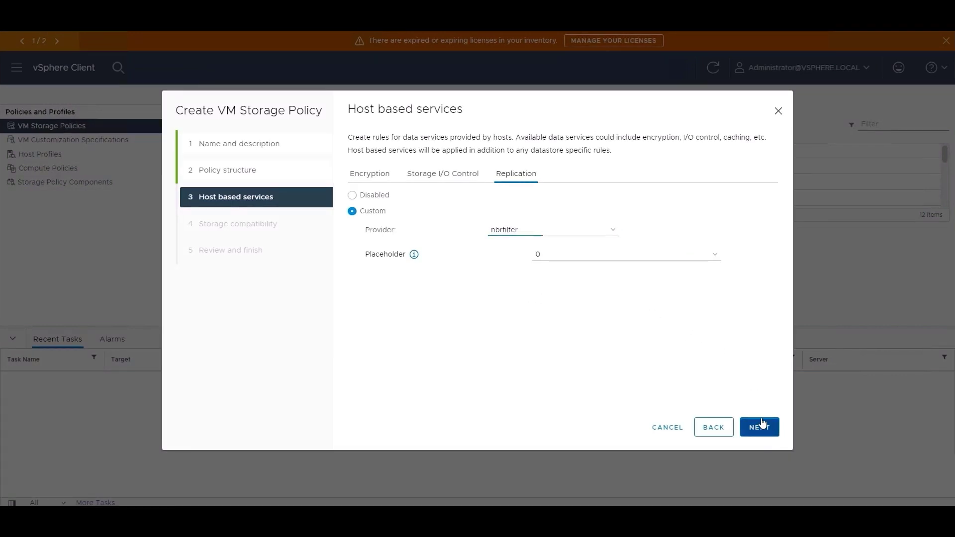
left_click(762, 422)
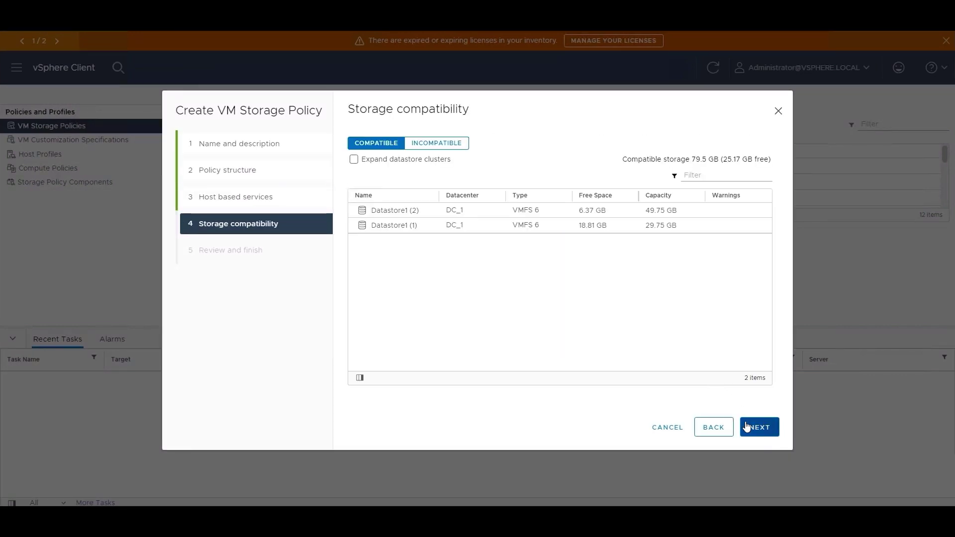
left_click(759, 428)
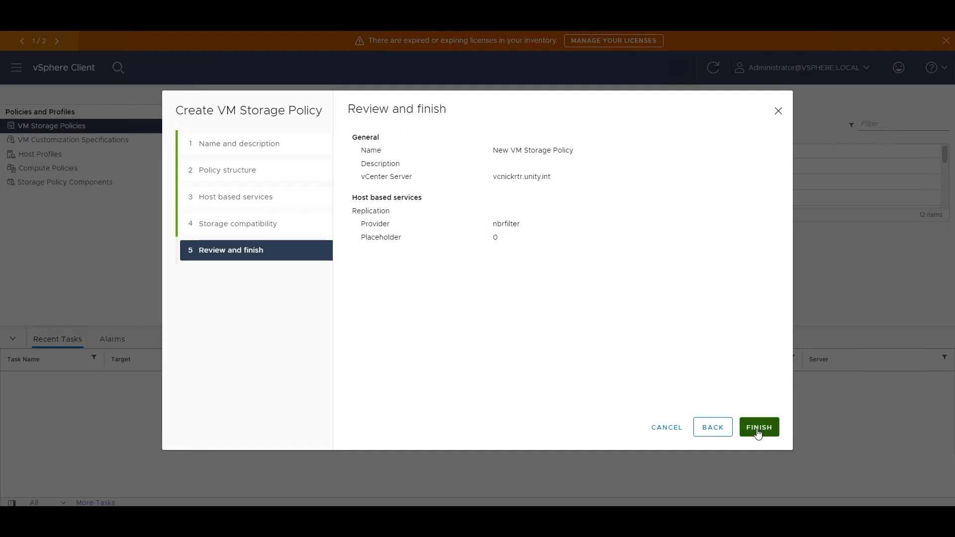
Close the wizard and check that NBR I/O Filter's rules show Replication > Custom
left_click(675, 427)
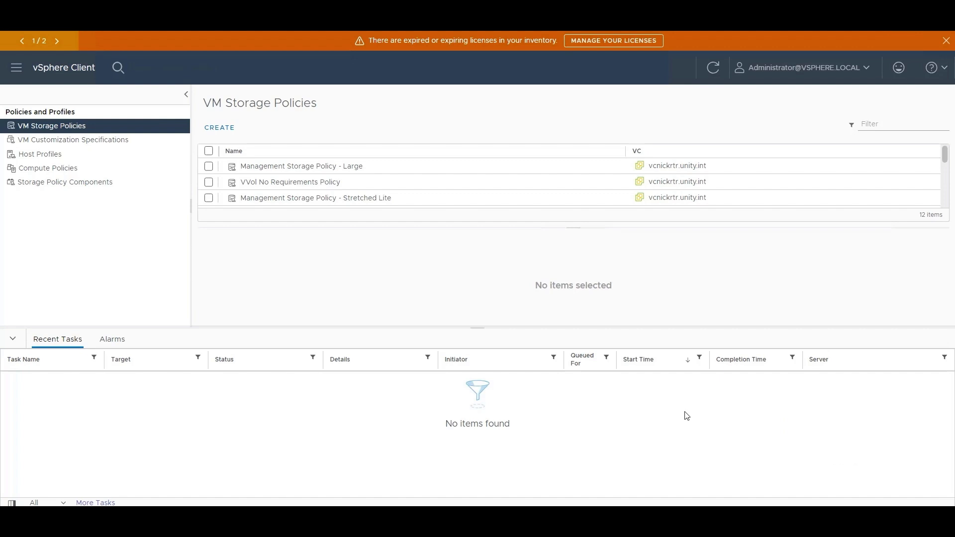
scroll(352, 185, "down", 5)
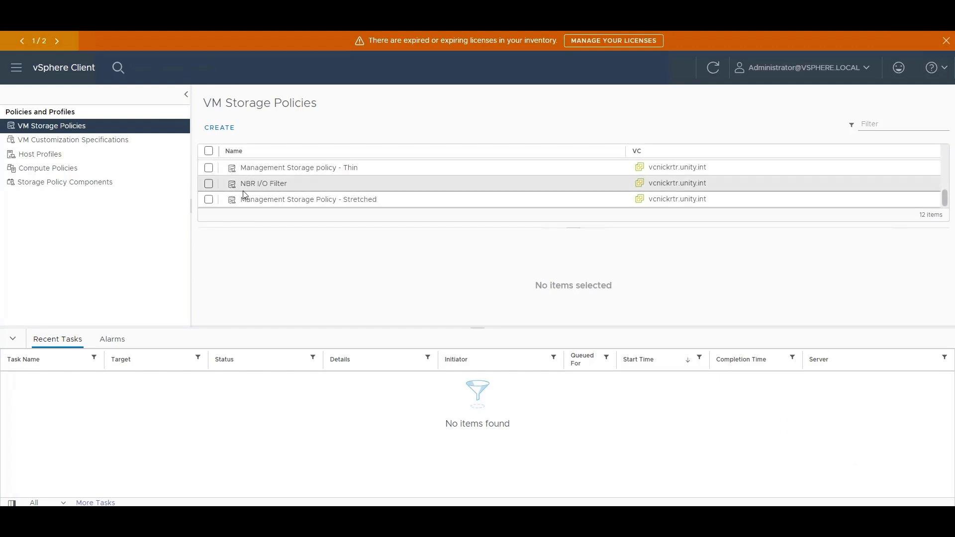
left_click(210, 184)
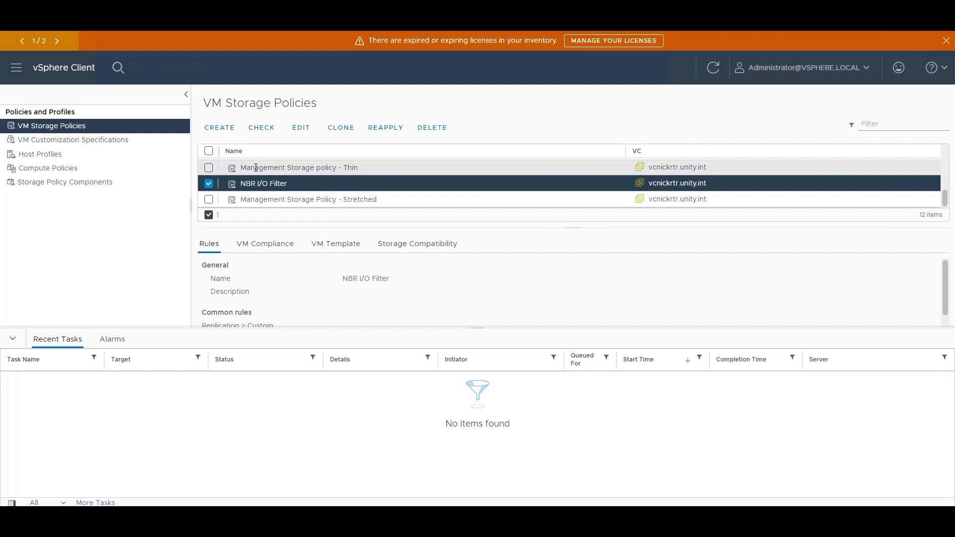
left_click(15, 70)
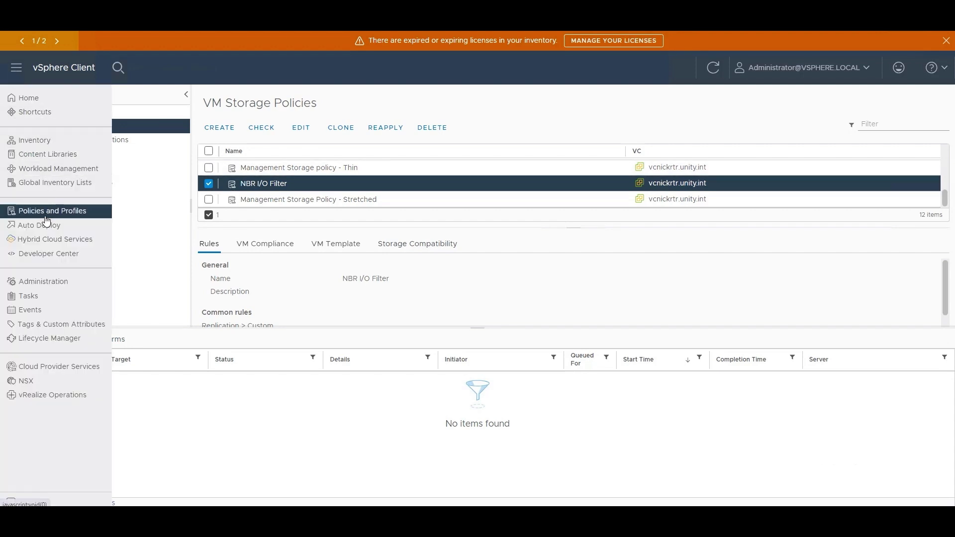
Set Win19_RTR (1)'s Hard disk 1 storage policy to NBR I/O Filter
left_click(23, 139)
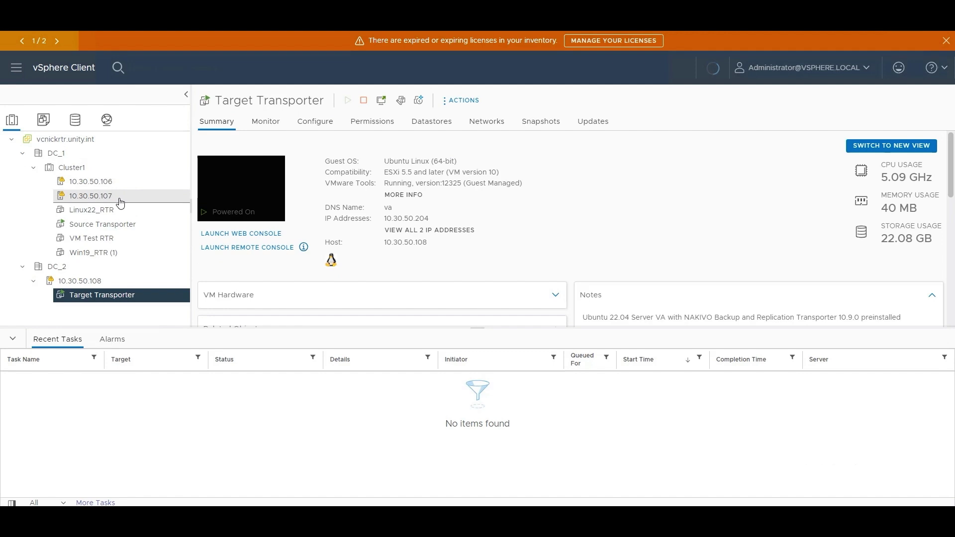
left_click(89, 238)
left_click(95, 253)
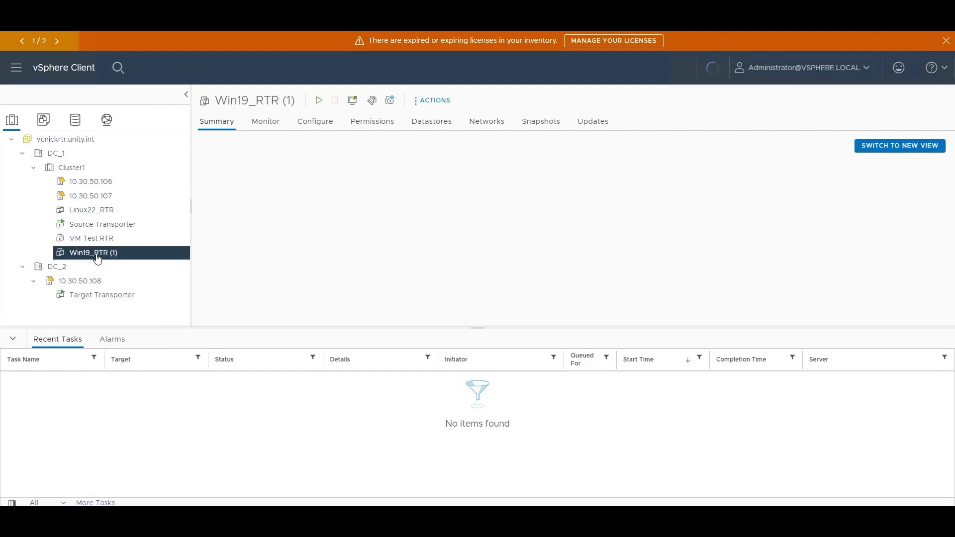
right_click(97, 257)
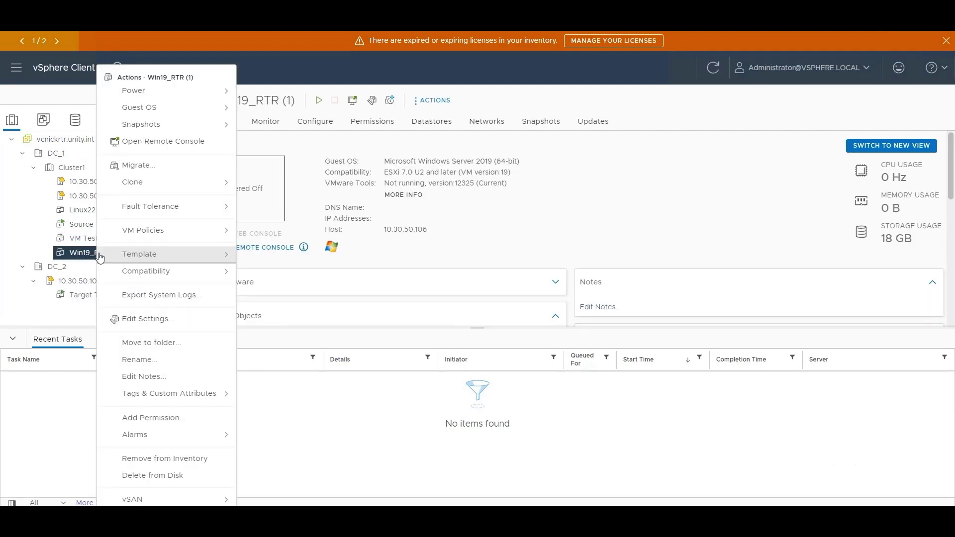
left_click(156, 321)
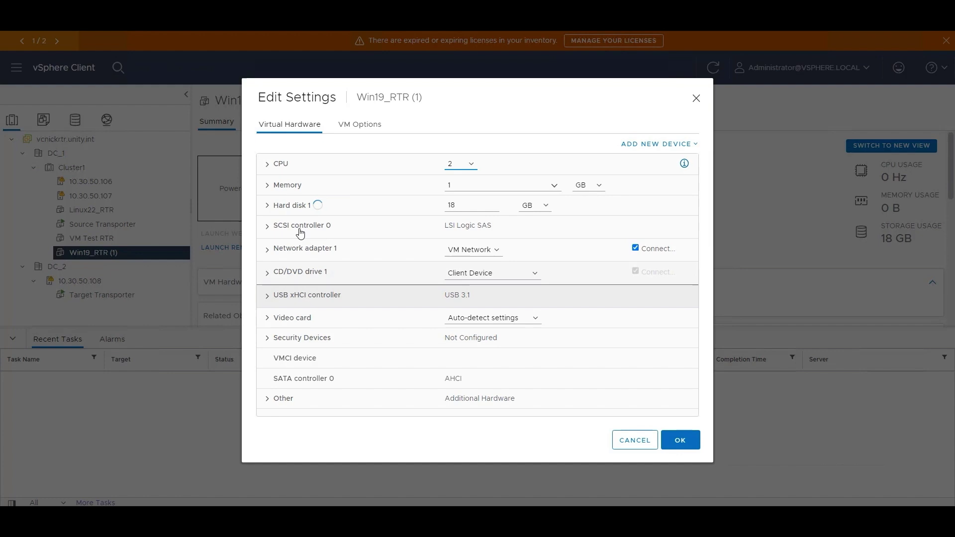
left_click(268, 209)
left_click(475, 230)
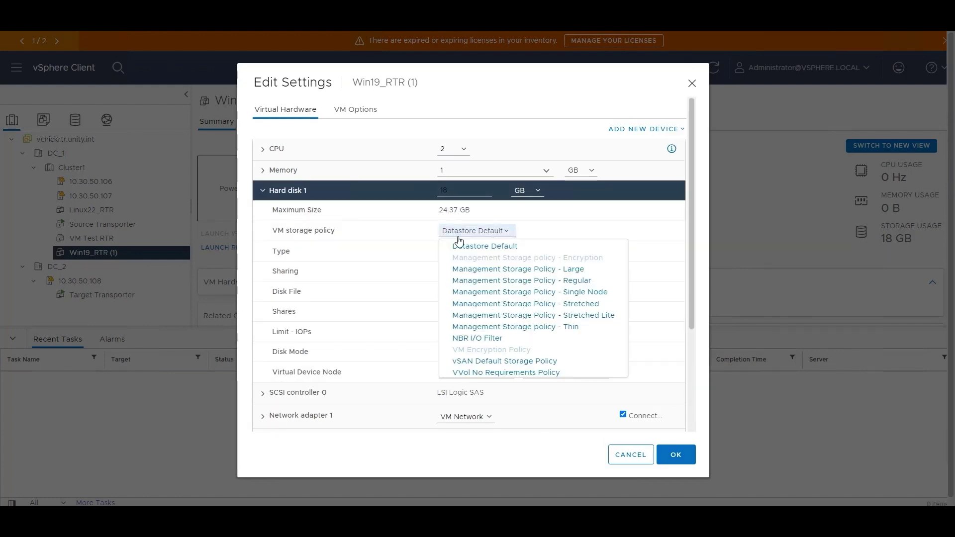
left_click(628, 391)
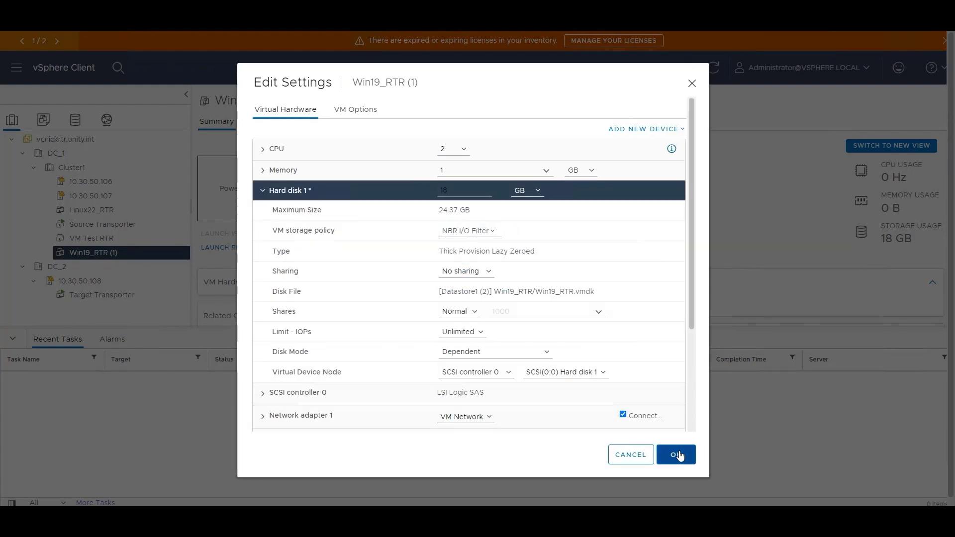
left_click(676, 453)
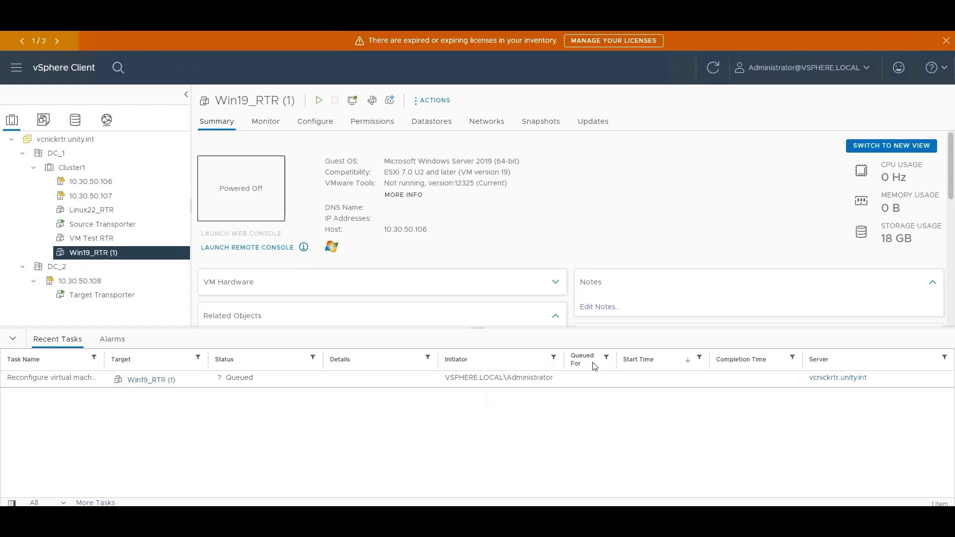
Set Linux22_RTR's Hard disk 1 storage policy to NBR I/O Filter
left_click(81, 212)
right_click(81, 211)
left_click(120, 321)
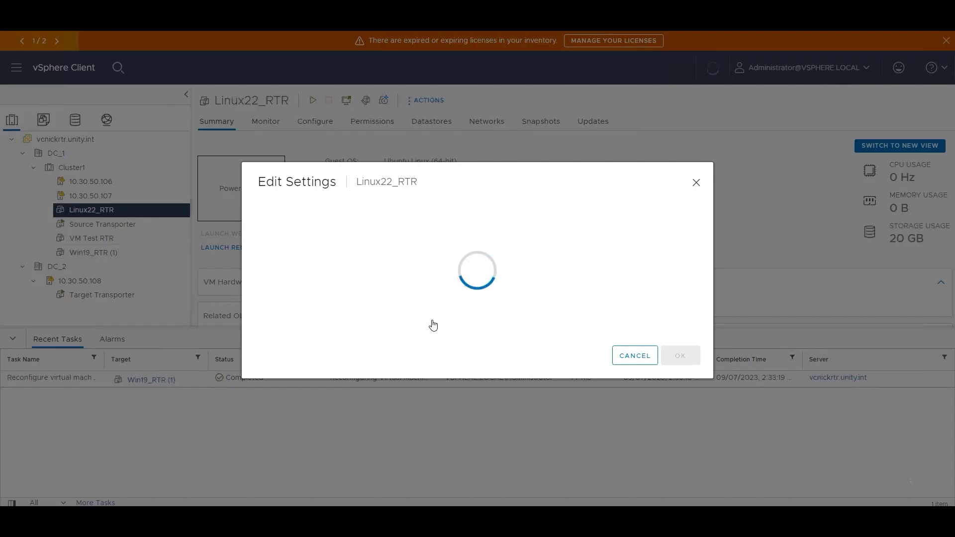
left_click(271, 205)
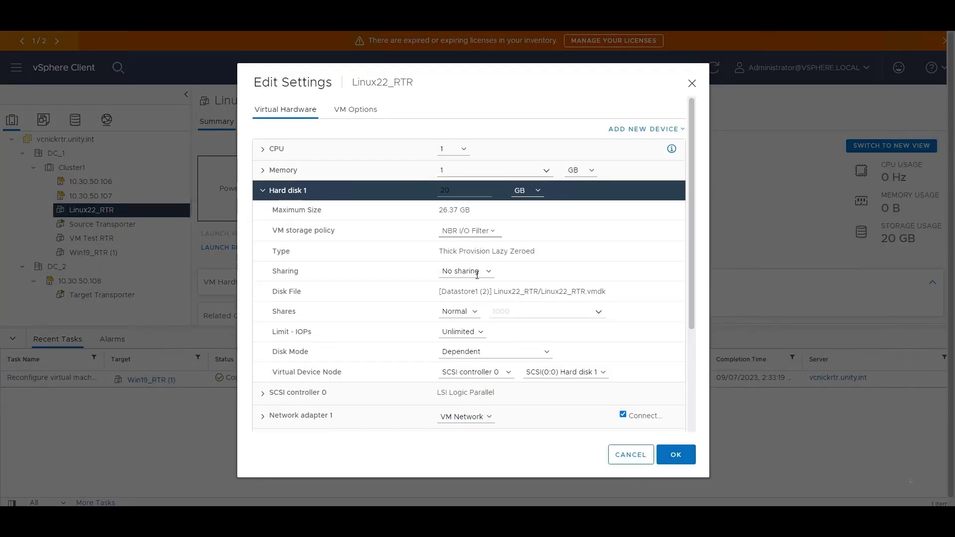
left_click(470, 230)
left_click(618, 409)
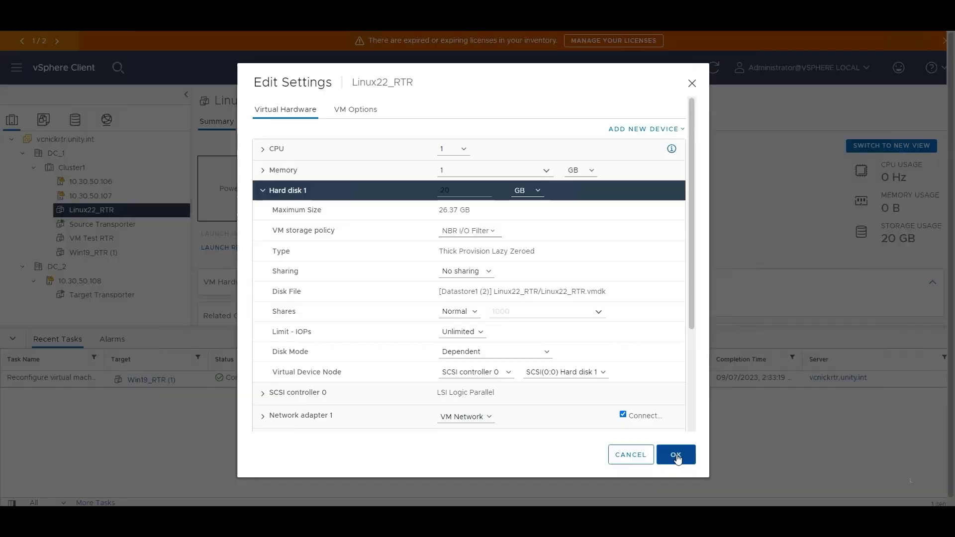
left_click(676, 454)
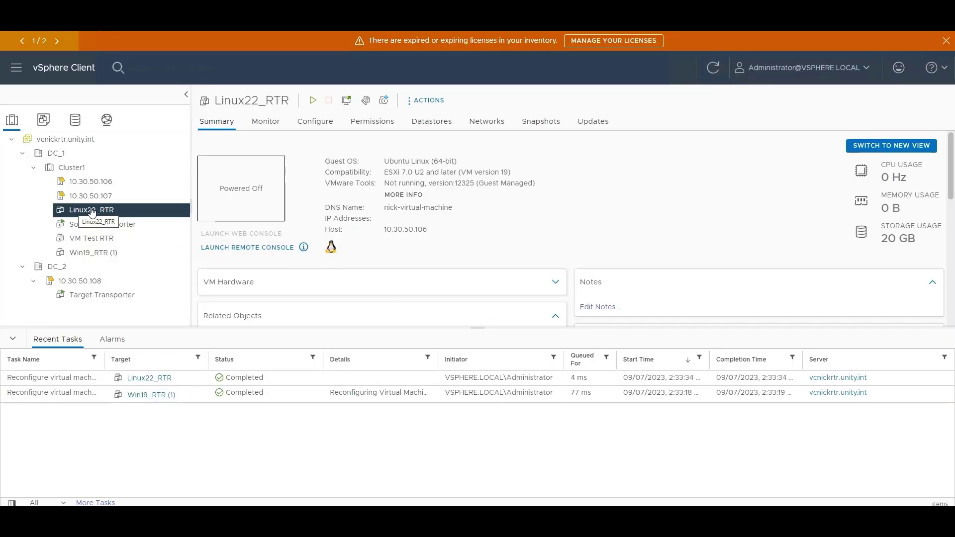
Check host 10.30.50.106's Security Profile shows Community Supported image acceptance level
left_click(86, 183)
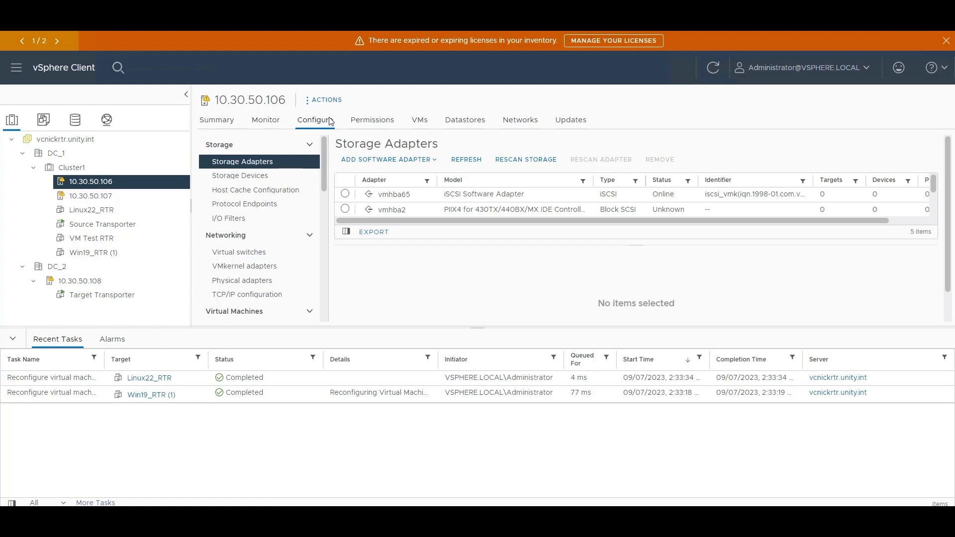
scroll(269, 197, "down", 8)
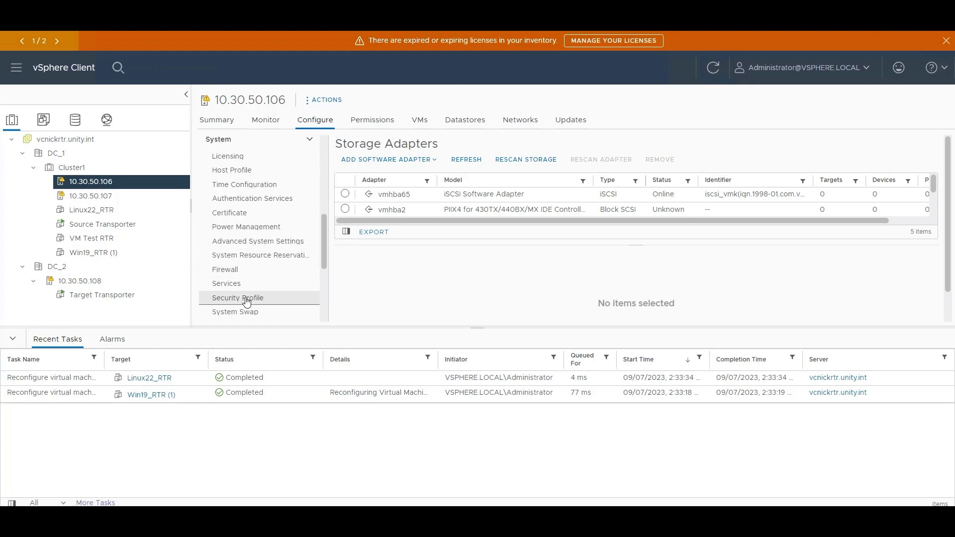
left_click(244, 300)
scroll(367, 249, "down", 1)
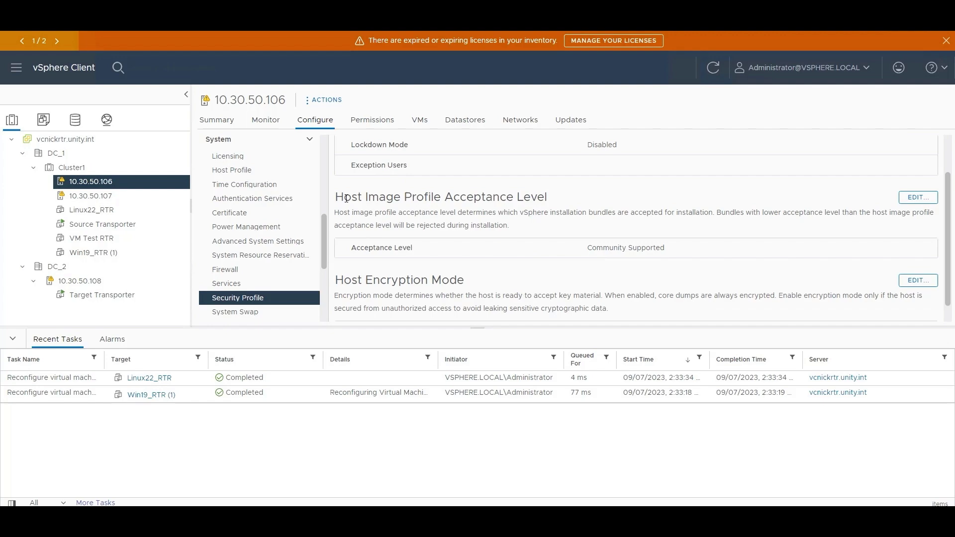
left_click_drag(346, 199, 547, 201)
left_click(918, 197)
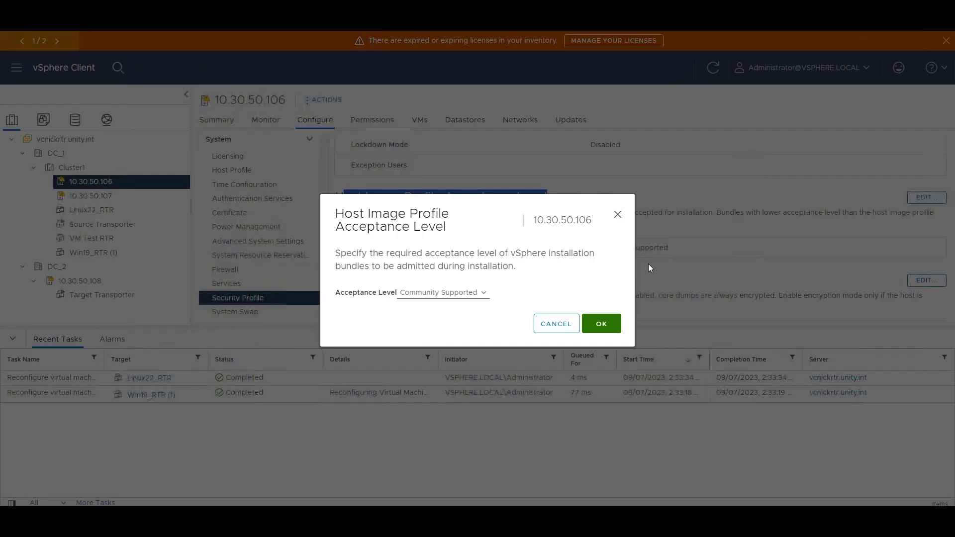
left_click(556, 324)
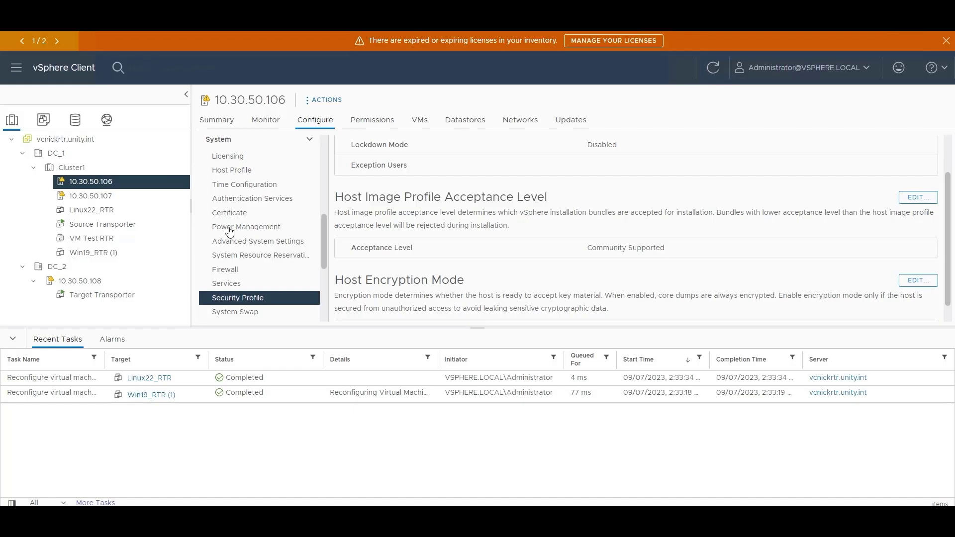
Check host 10.30.50.107 also has Community Supported acceptance level, leaving it unchanged
left_click(87, 195)
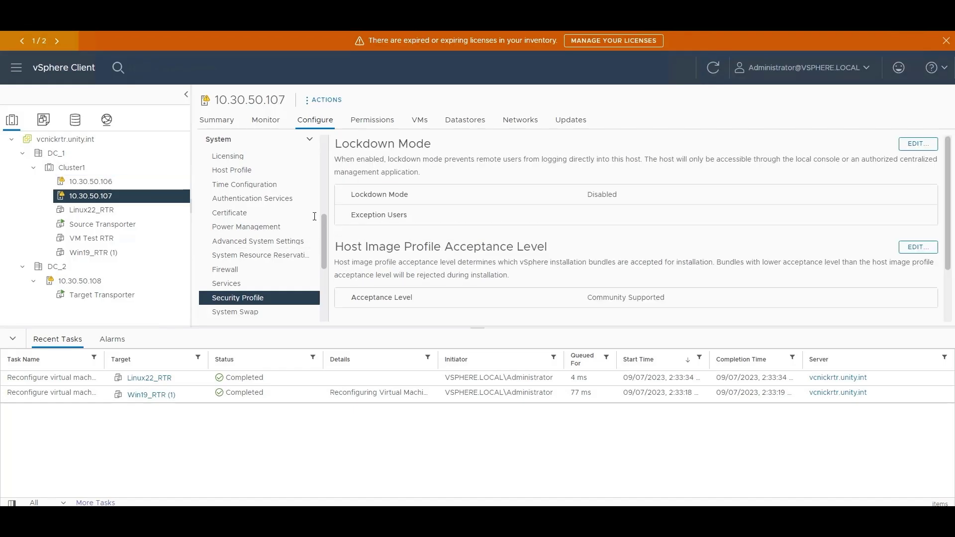
left_click(918, 248)
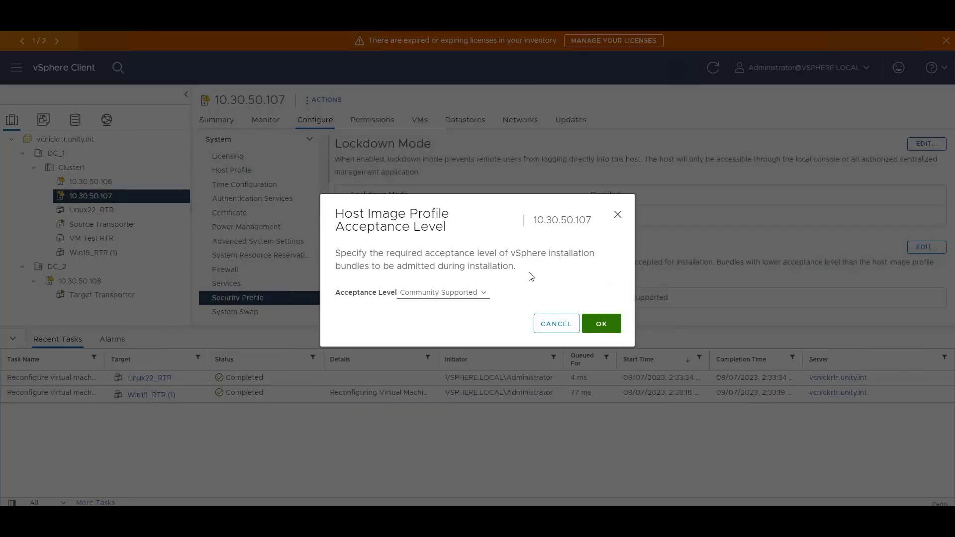
left_click(551, 329)
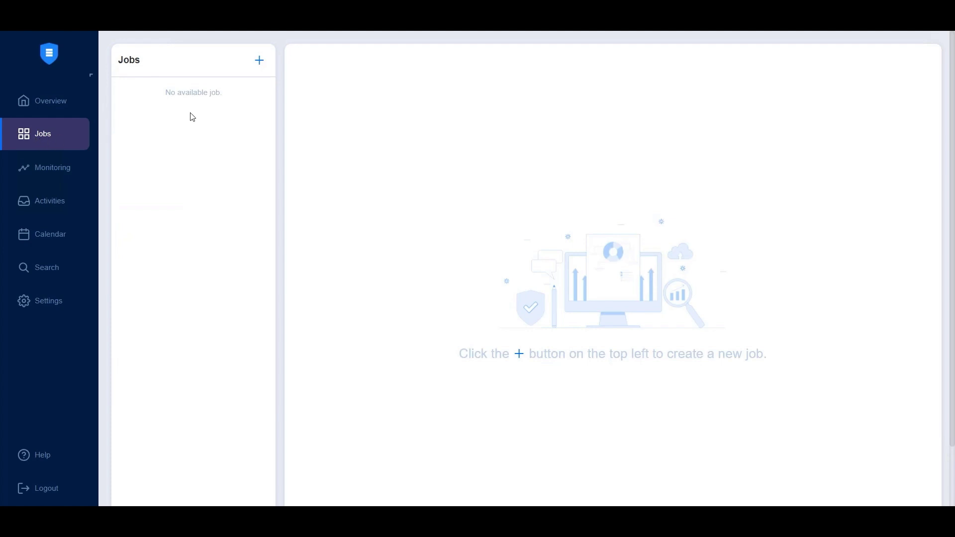
Create a VMware real-time replication job with Win19_RTR (1) and Linux22_RTR from Cluster1 as sources
left_click(259, 60)
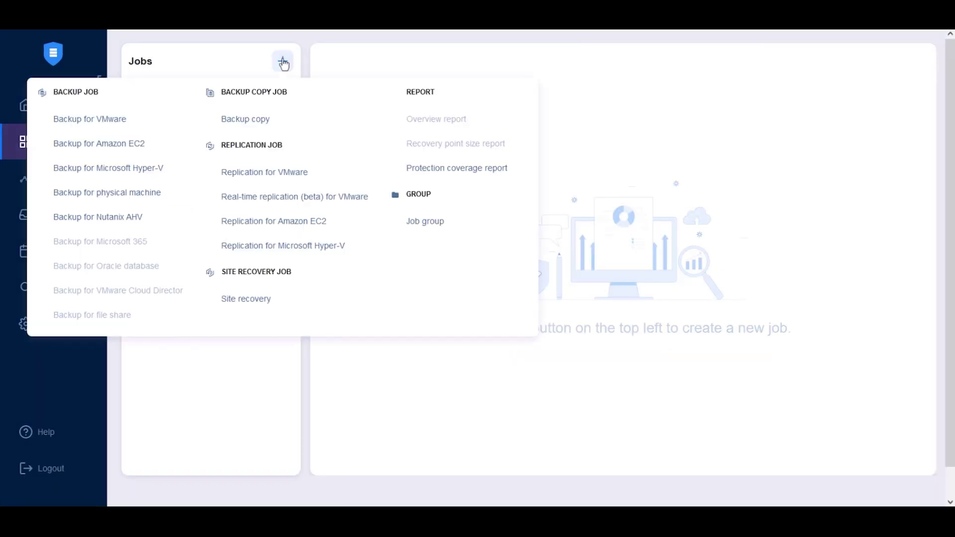
left_click(305, 199)
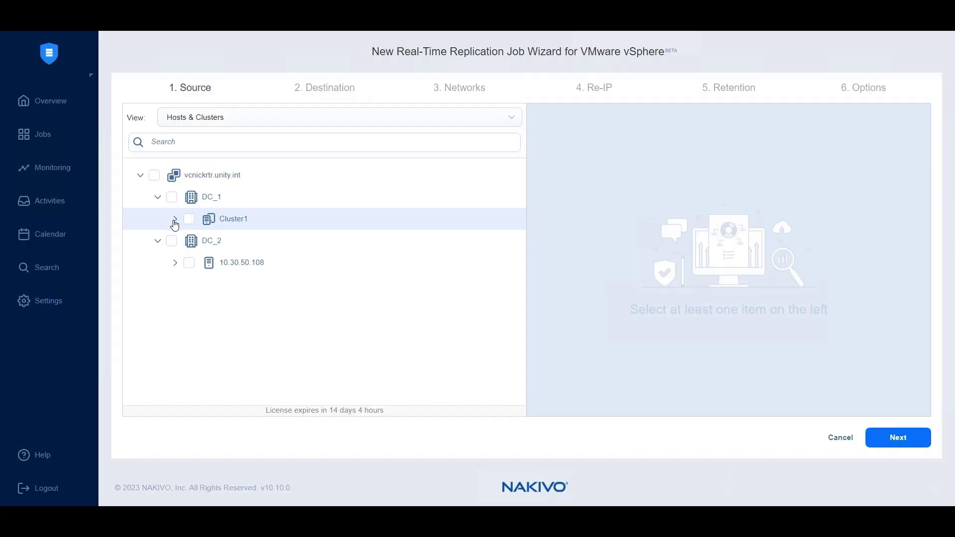
left_click(174, 220)
scroll(253, 298, "down", 1)
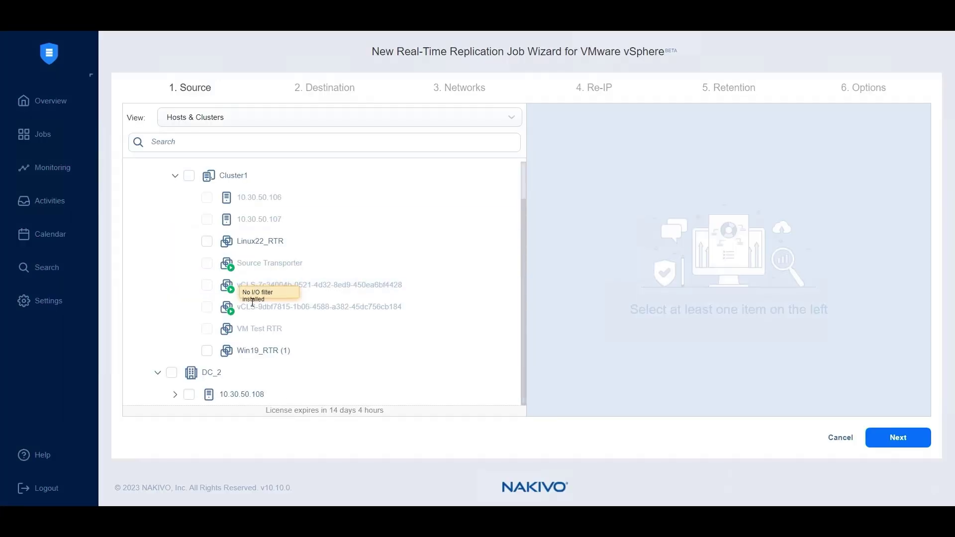
left_click(206, 351)
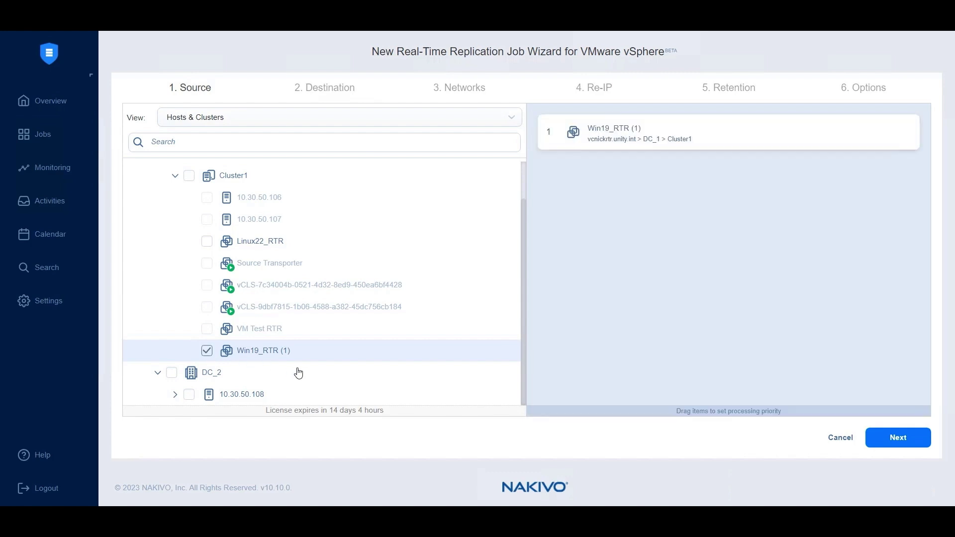
left_click(207, 242)
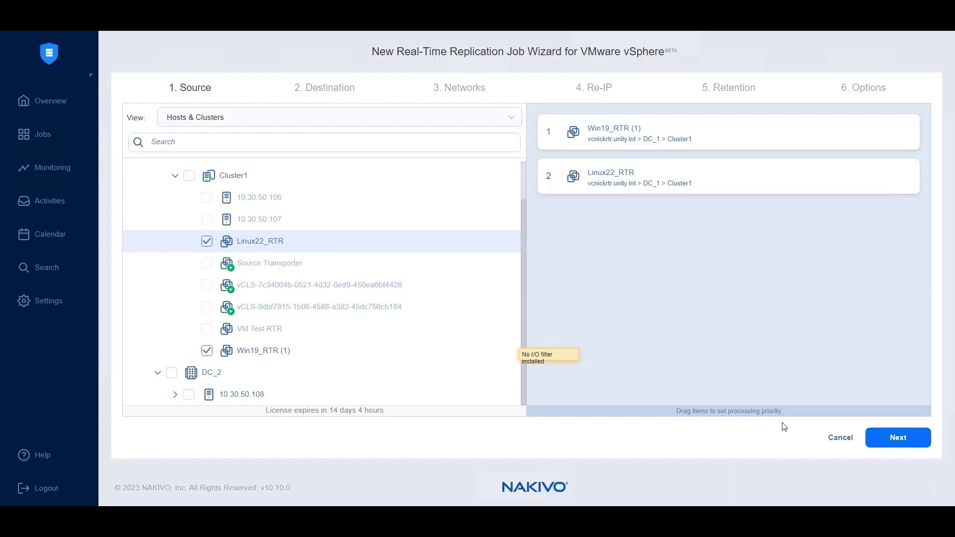
Target host 10.30.50.108 and Datastore for both replicas, leaving the VM folder unset
left_click(909, 439)
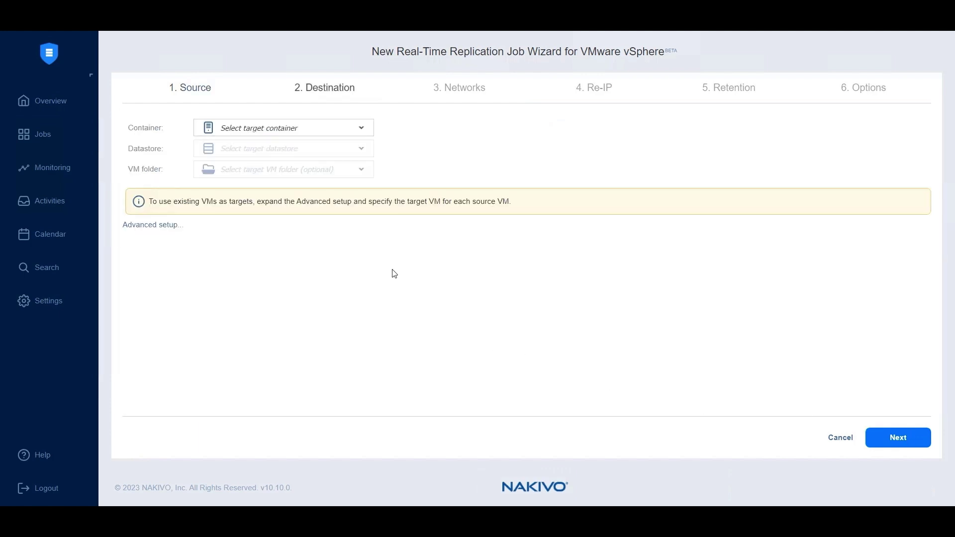
left_click(366, 130)
left_click(275, 258)
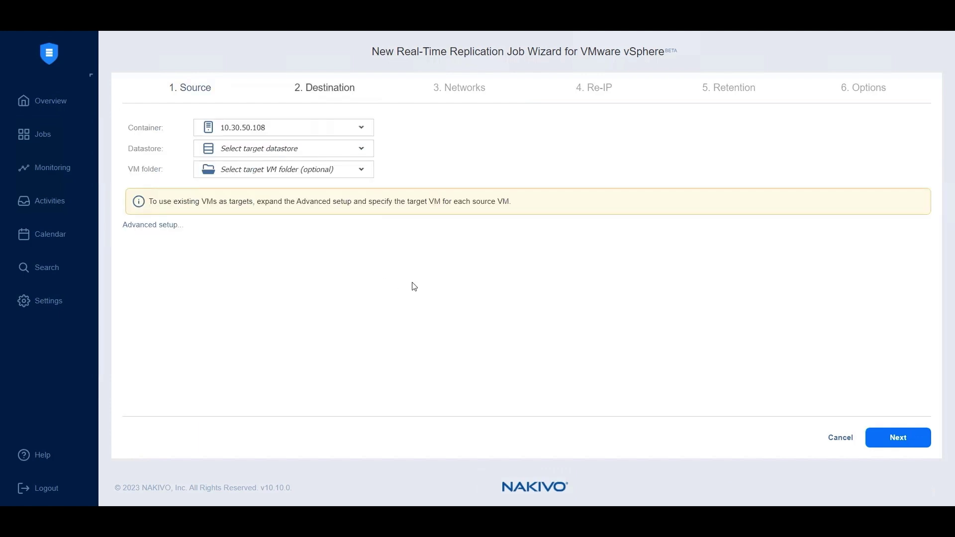
left_click(361, 146)
left_click(264, 219)
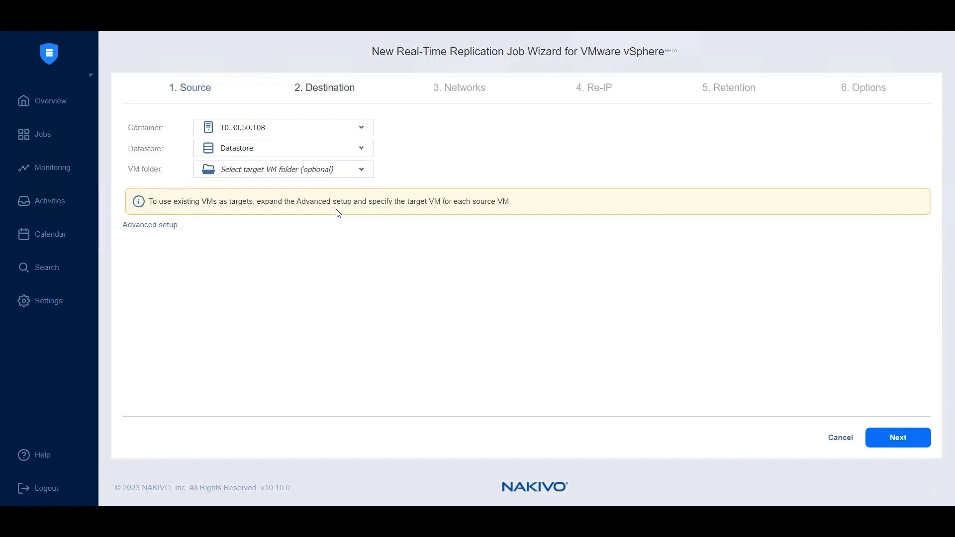
left_click(253, 171)
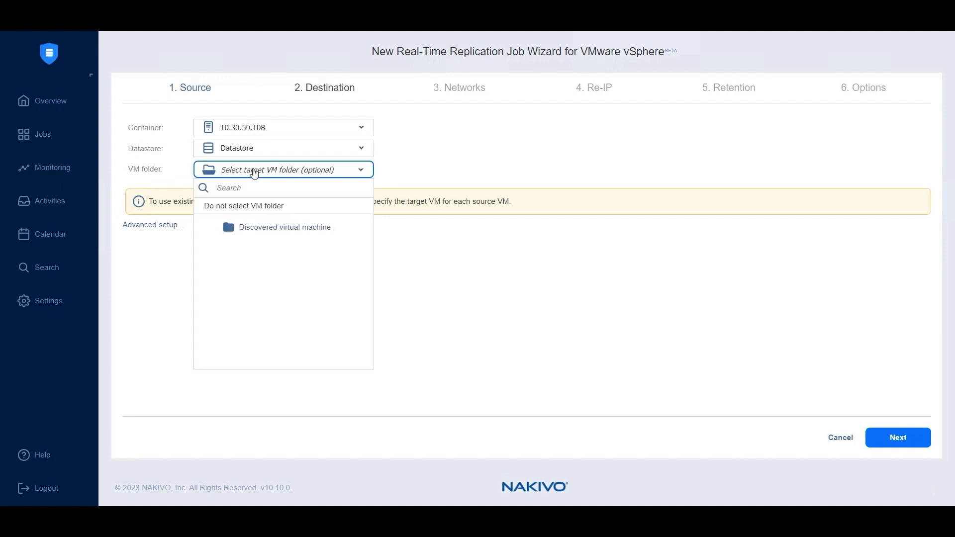
left_click(254, 171)
left_click(153, 226)
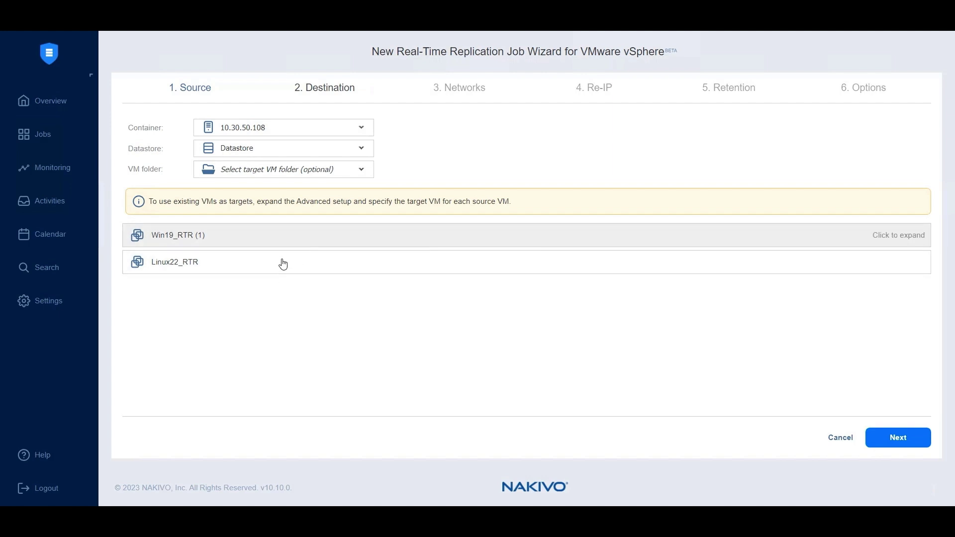
left_click(899, 440)
Enable network mapping so VM Network maps to VM Network
left_click_drag(159, 121, 238, 176)
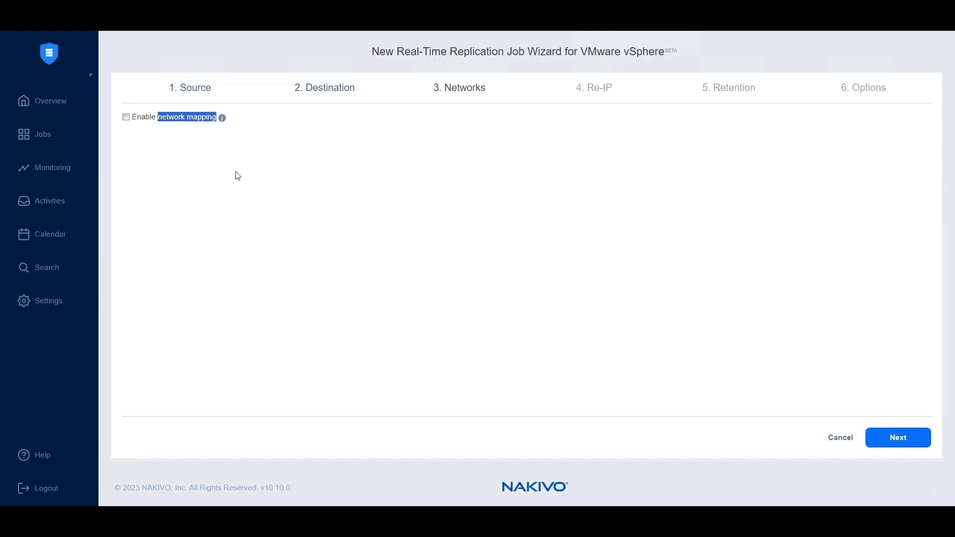
left_click(128, 127)
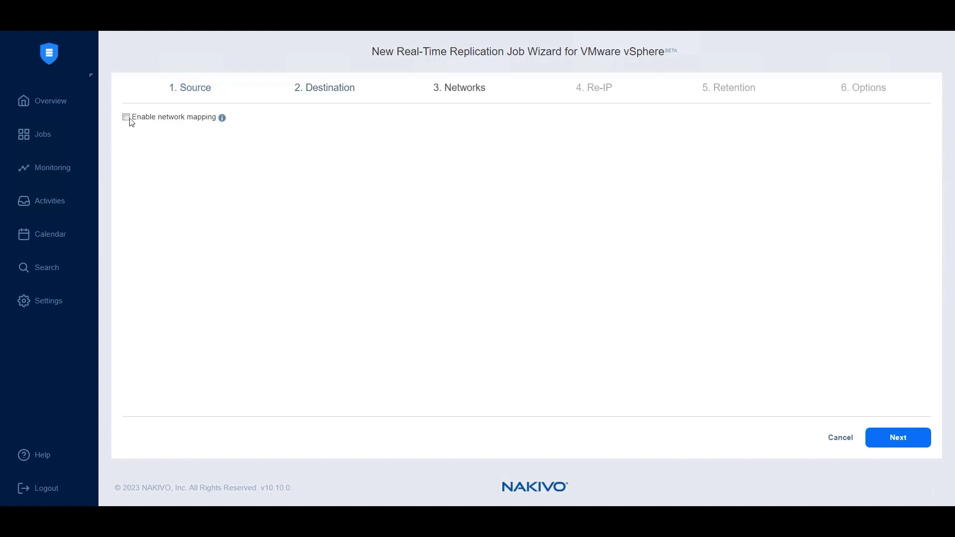
left_click(130, 120)
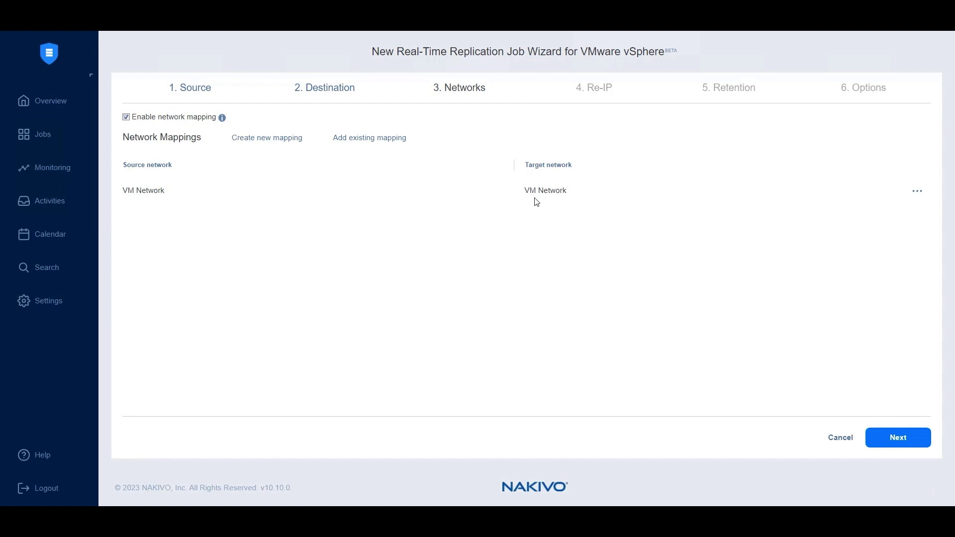
At the Re-IP step, cancel a new Re-IP rule and leave Re-IP disabled
left_click(894, 438)
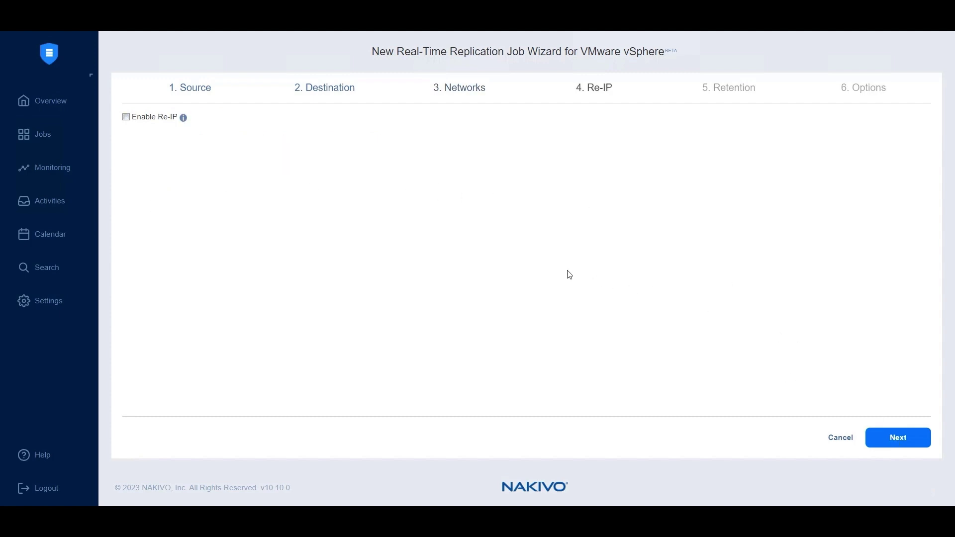
left_click(136, 119)
left_click(236, 139)
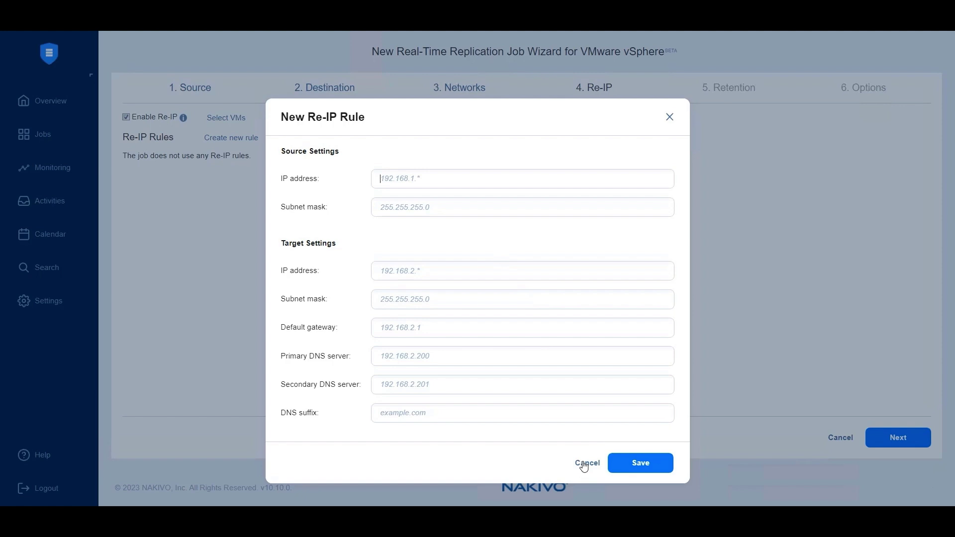
left_click(581, 454)
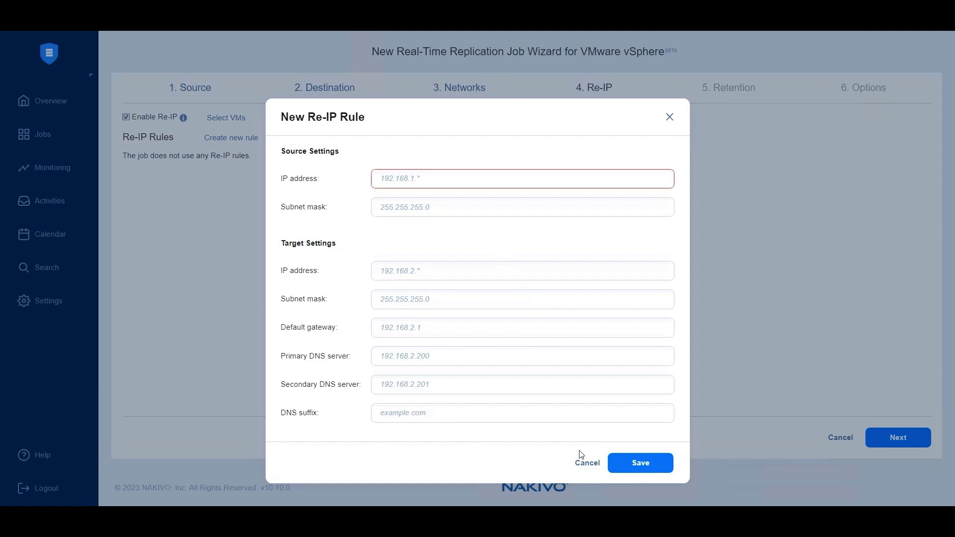
left_click(582, 457)
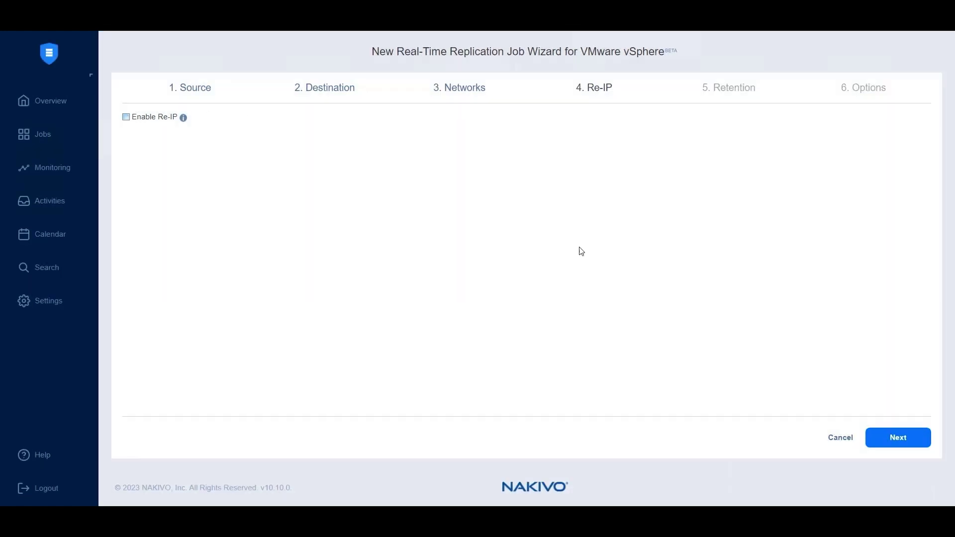
Advance to Retention, keeping RPO at 1 Minutes and journal history at 1 Days
left_click(899, 441)
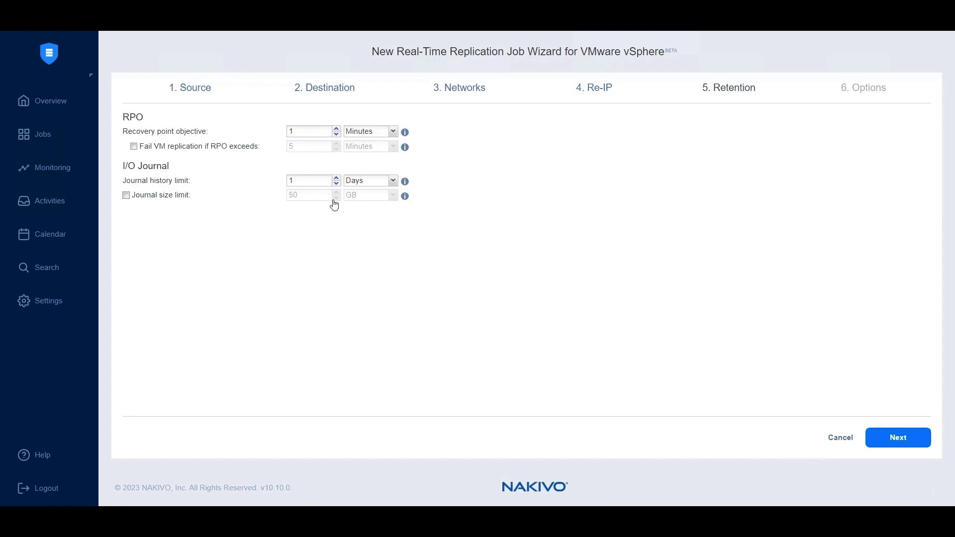
Keep the job name 'VMware Real-Time replication job', original disk type and '-replica' name suffix
left_click(895, 440)
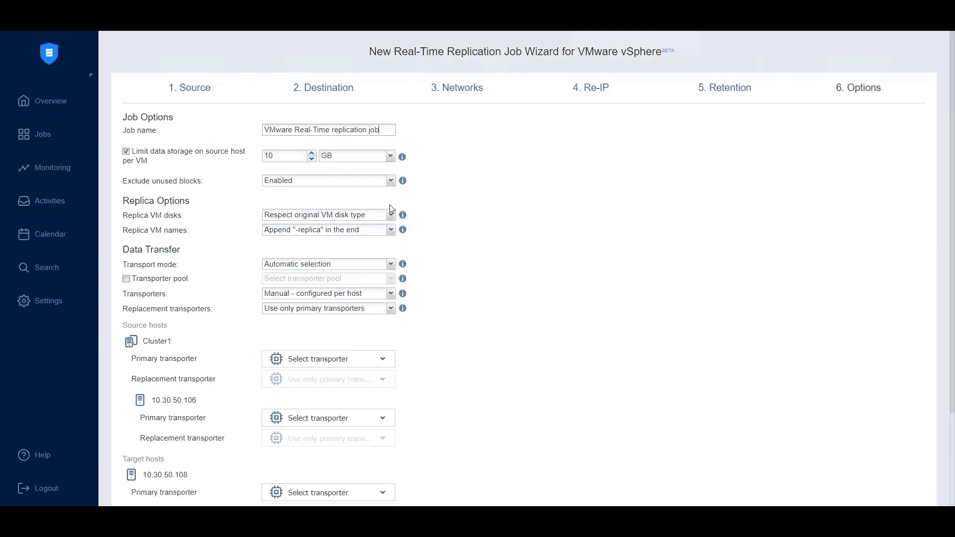
left_click(376, 135)
scroll(309, 238, "down", 1)
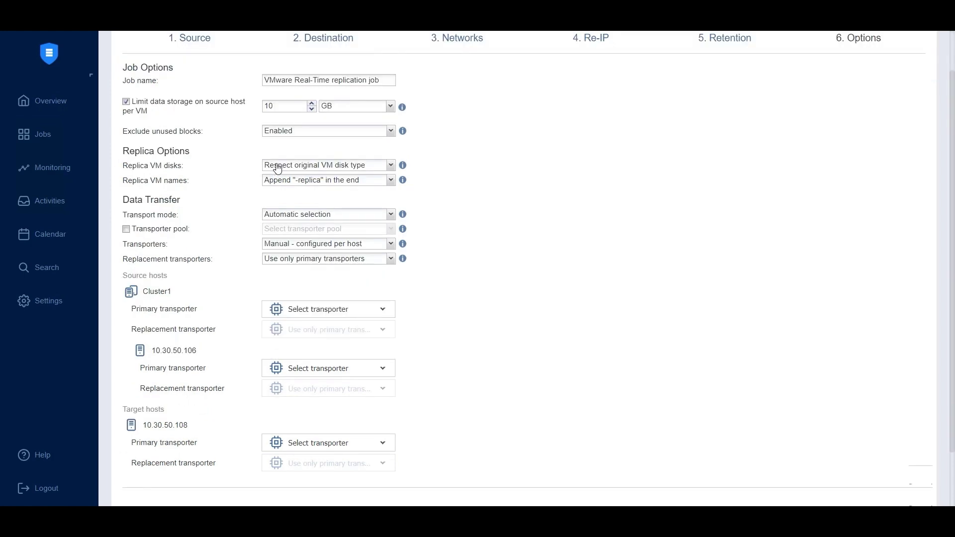
left_click(280, 168)
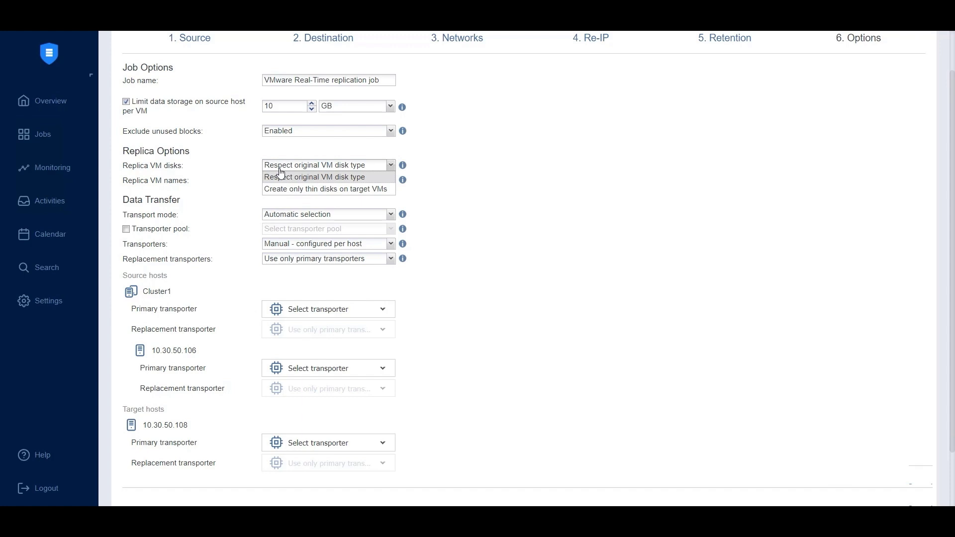
left_click(281, 176)
left_click(284, 182)
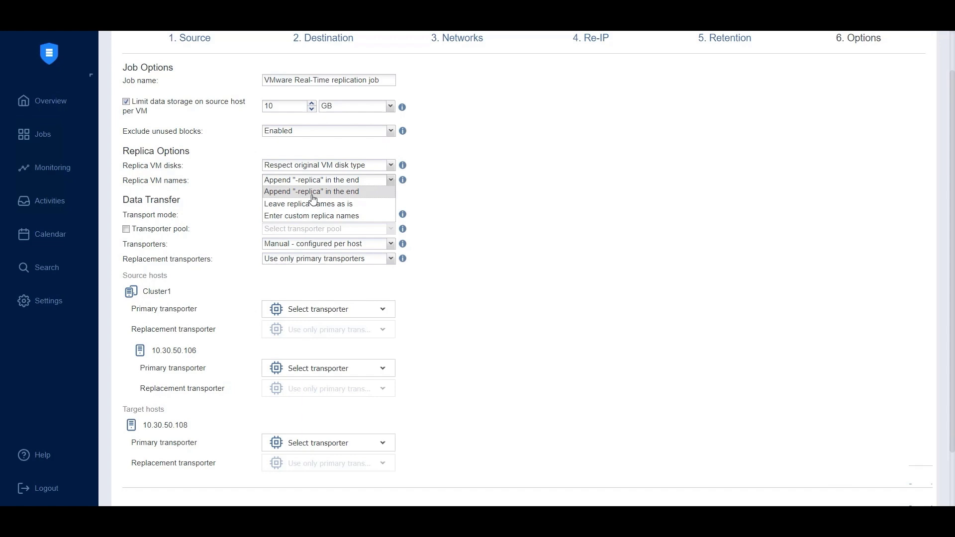
left_click(499, 185)
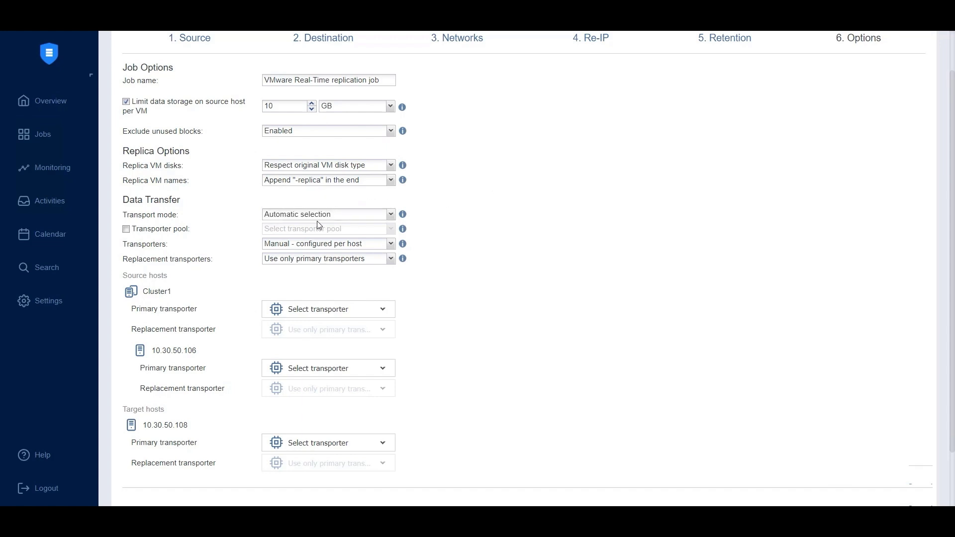
Switch to per-host transporters: Source Transporter for Cluster1 and Onboard transporter for host 10.30.50.106
left_click(301, 244)
left_click(329, 274)
left_click(288, 309)
left_click(314, 354)
left_click(313, 368)
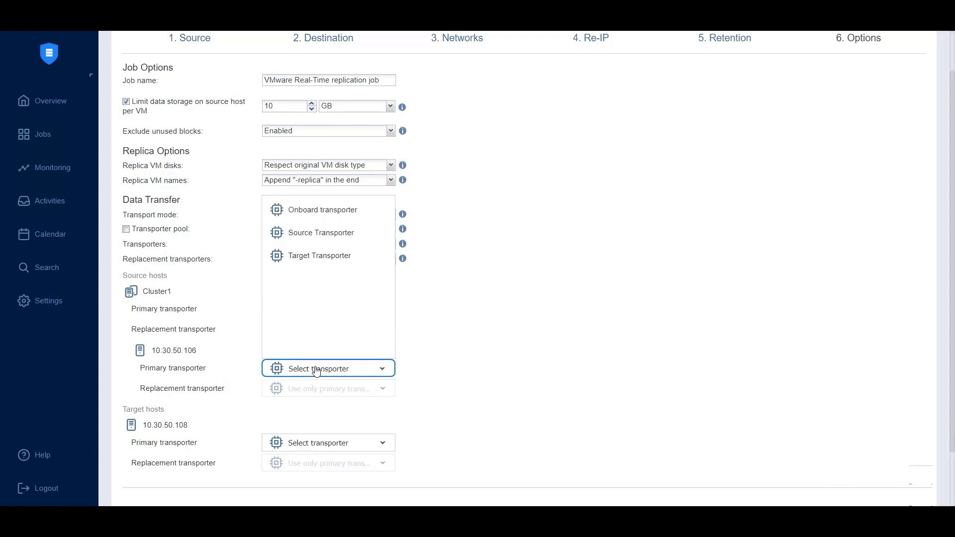
left_click(315, 211)
Assign Target Transporter to target host 10.30.50.108, then save the job and run it for all VMs
scroll(249, 341, "down", 3)
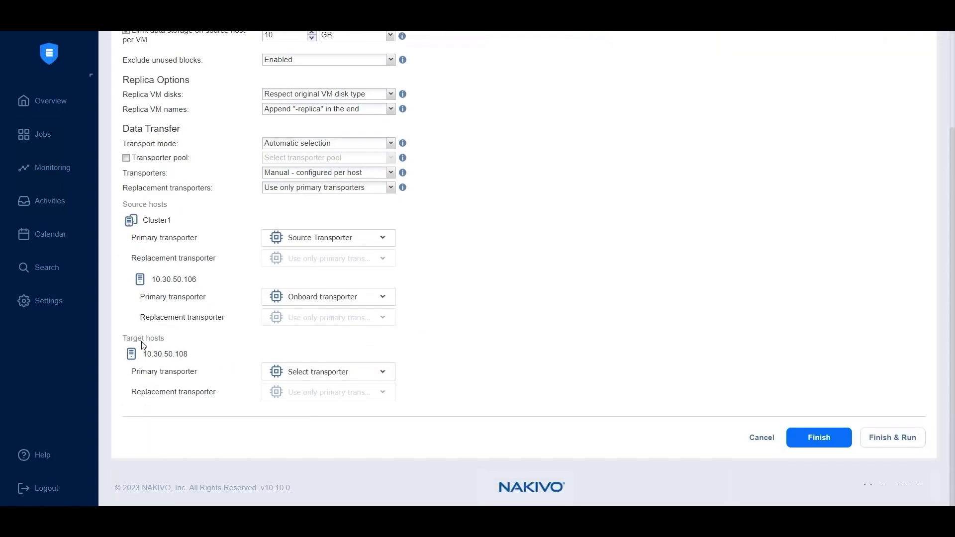
left_click(344, 377)
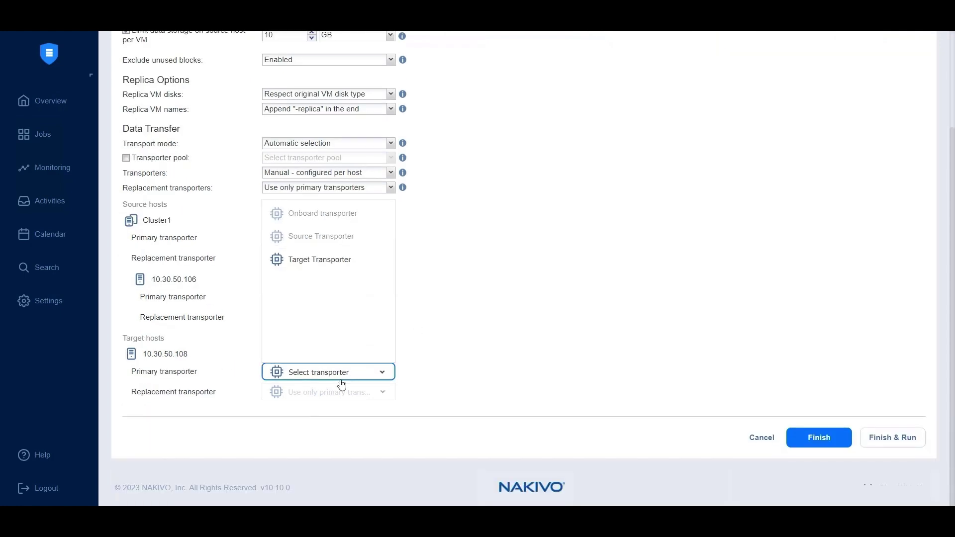
left_click(326, 261)
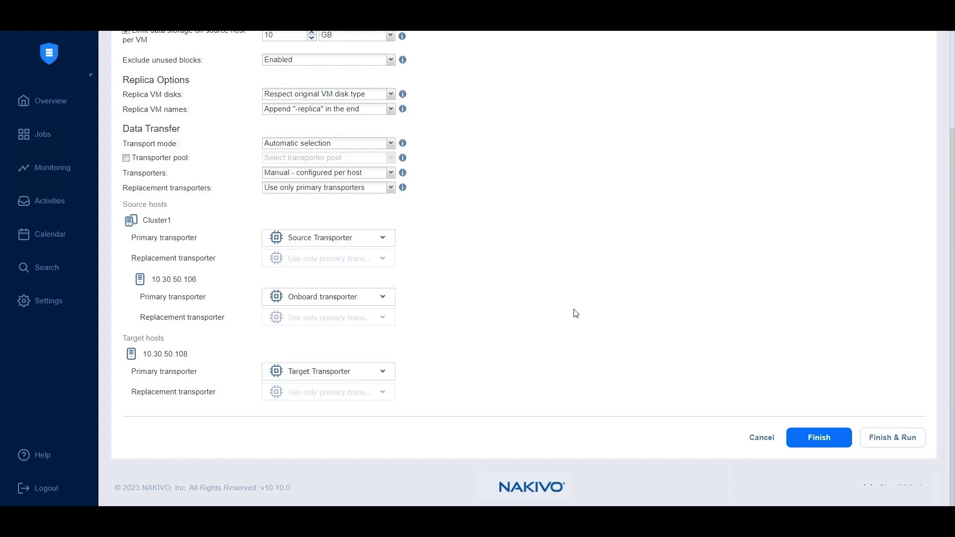
left_click(888, 442)
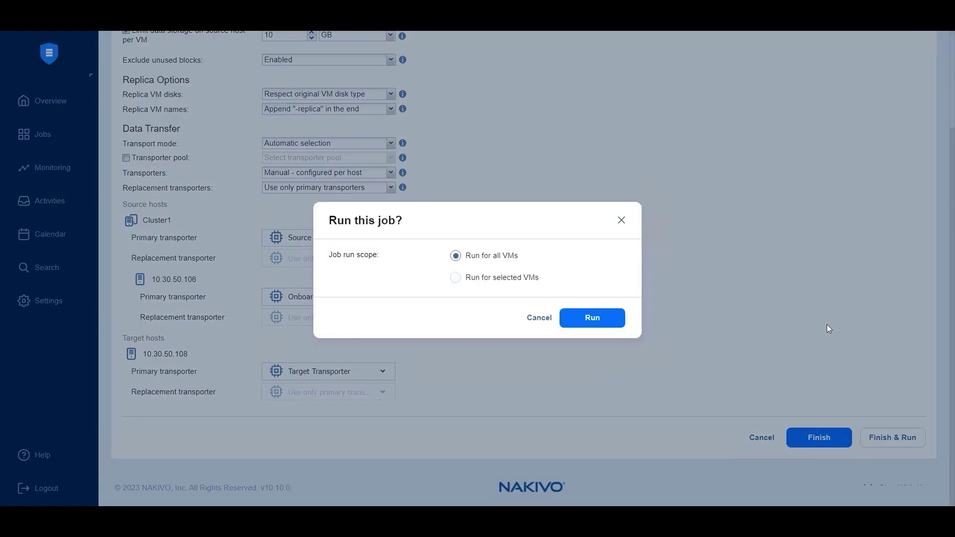
left_click(614, 322)
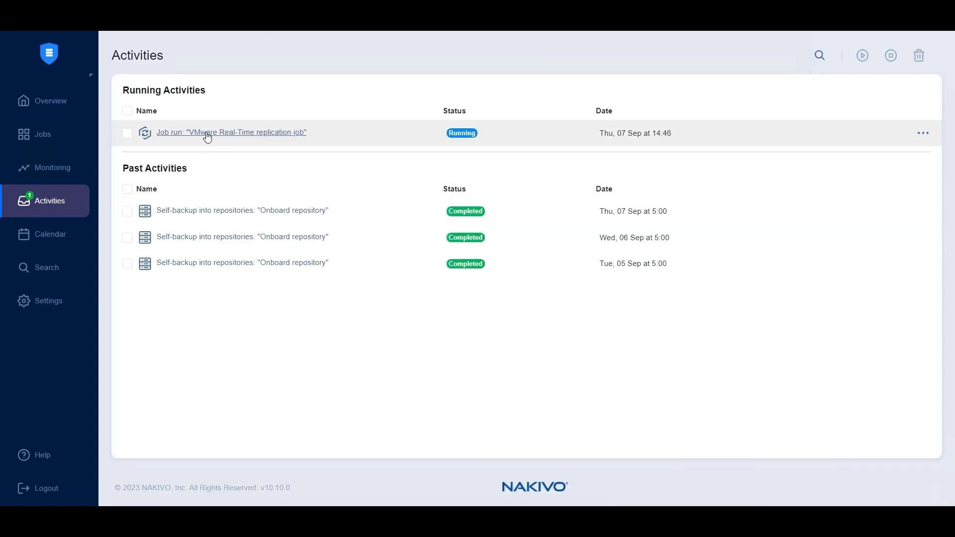
Check the running job in Activities, then open the VMware Real-Time replication job's page under Jobs
left_click(207, 140)
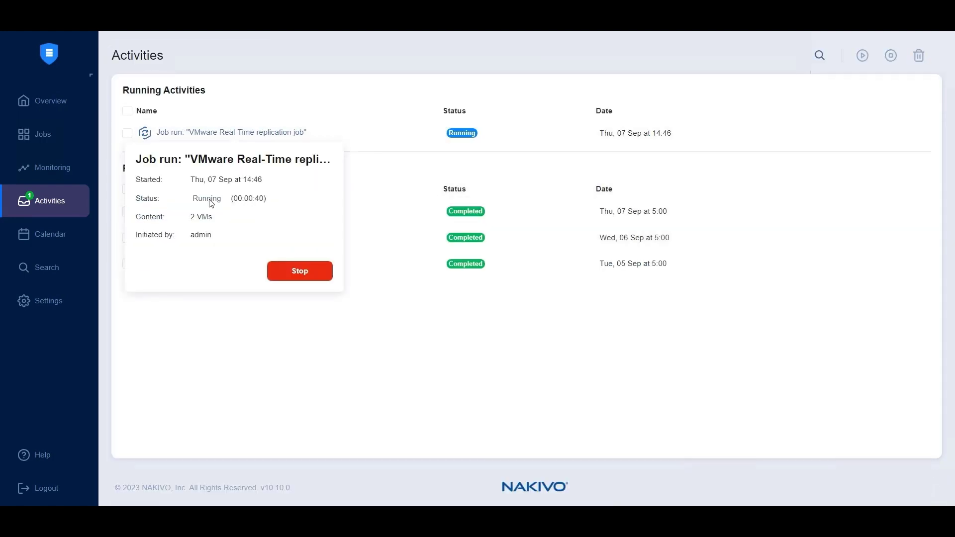
left_click(202, 217)
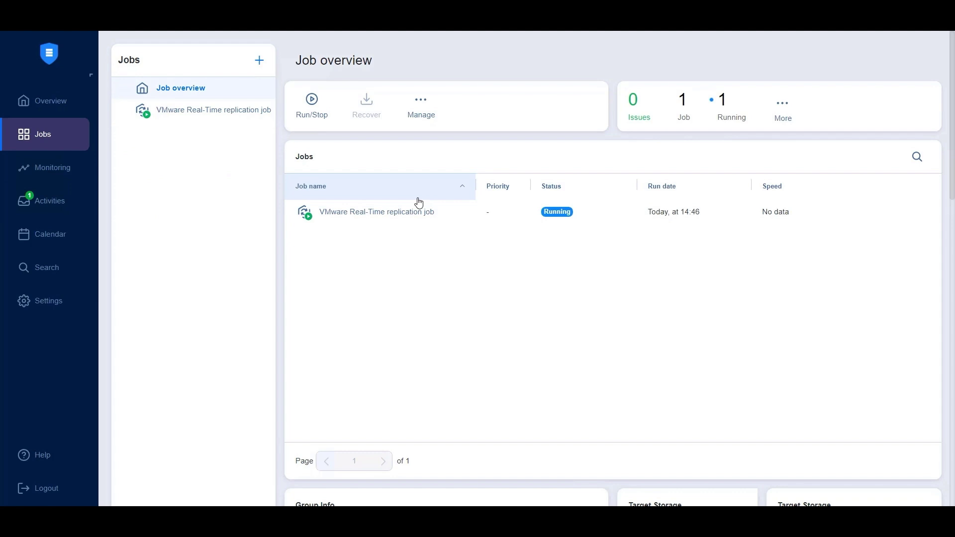
left_click(220, 110)
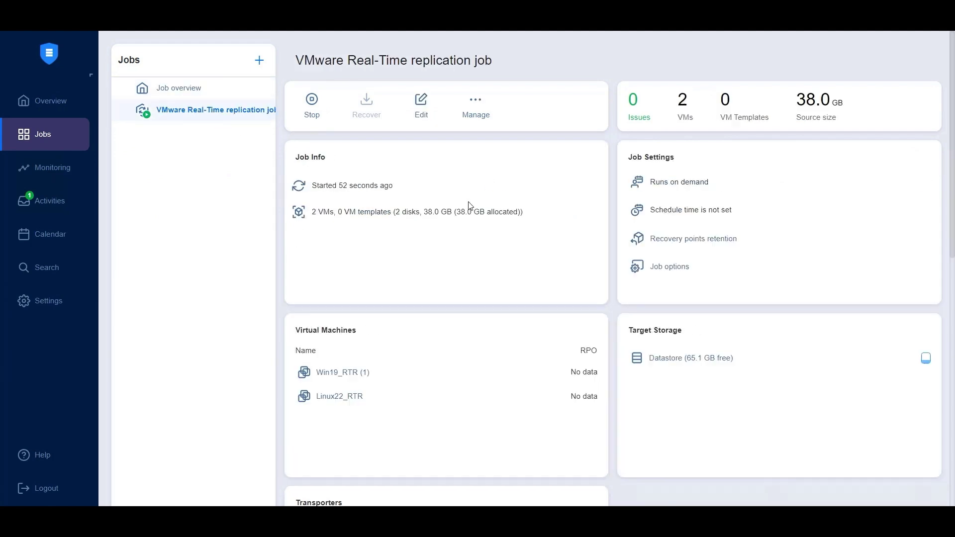
scroll(468, 209, "down", 3)
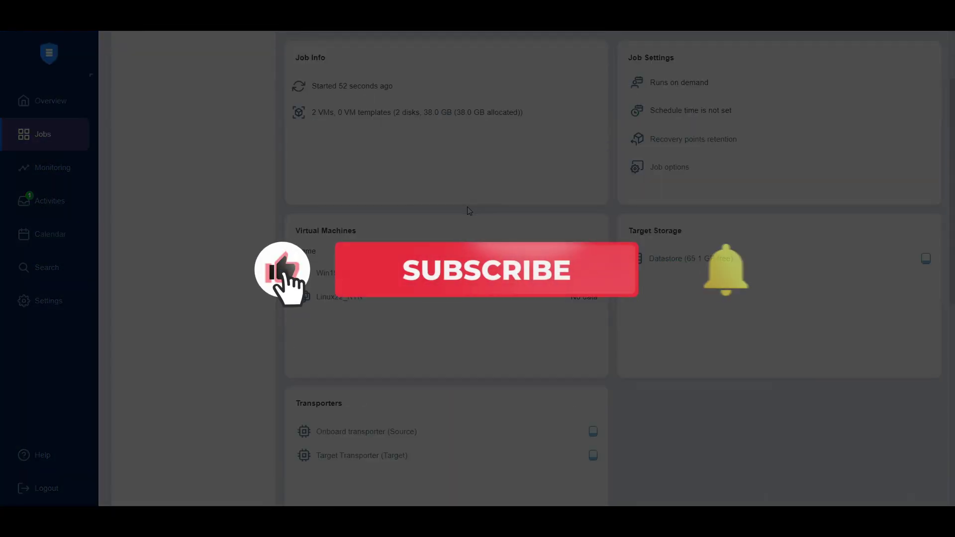
scroll(463, 228, "down", 2)
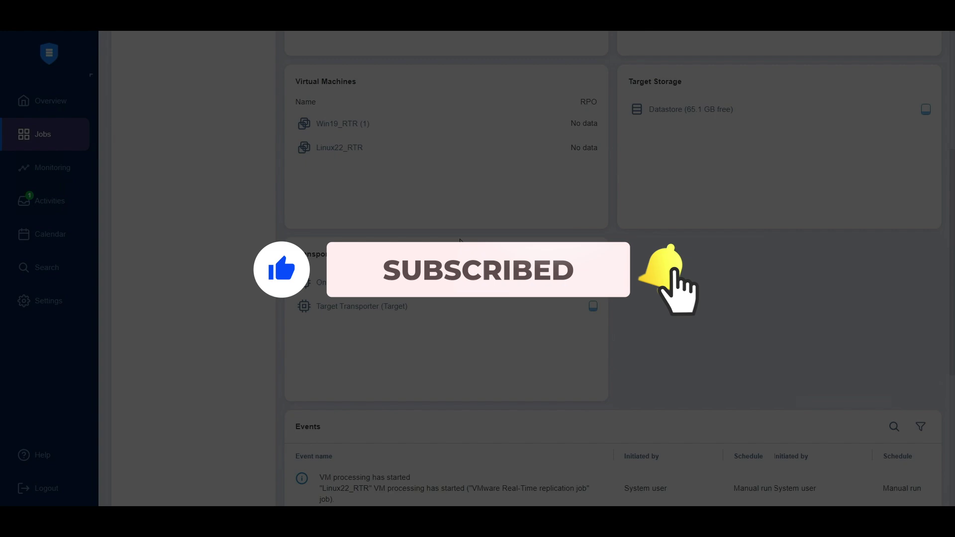
scroll(458, 240, "down", 2)
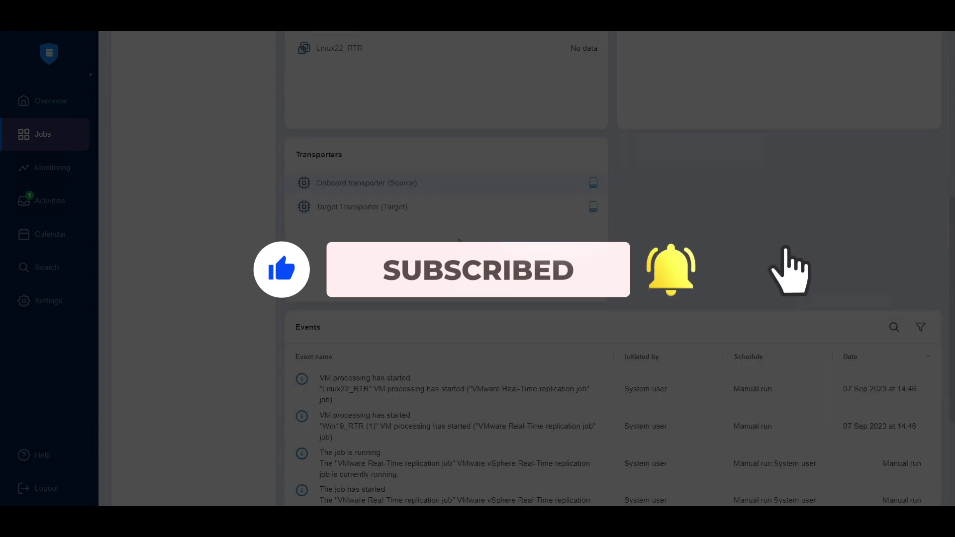